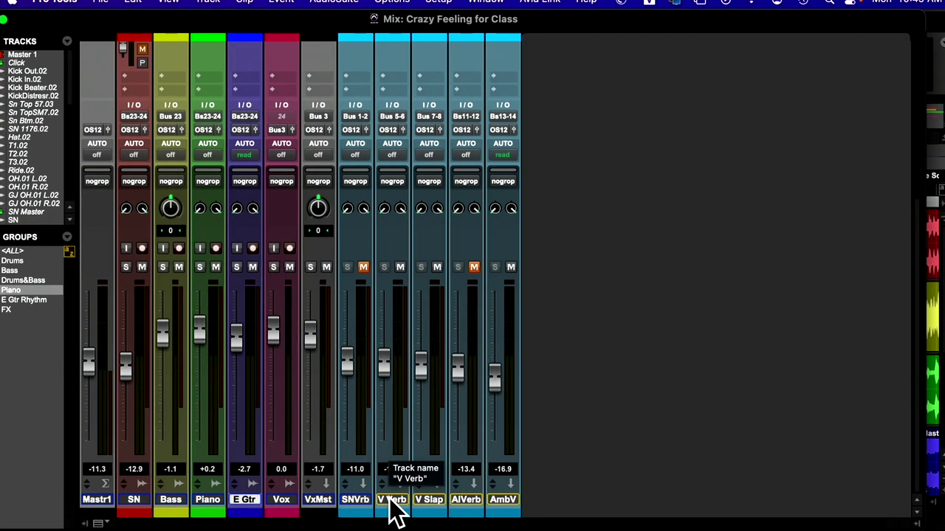
- Review the inserts and sends on the instrument tracks and the bus inputs of the SN Verb and other effect return tracks
{"action": "left_click", "coordinate": [292, 500]}
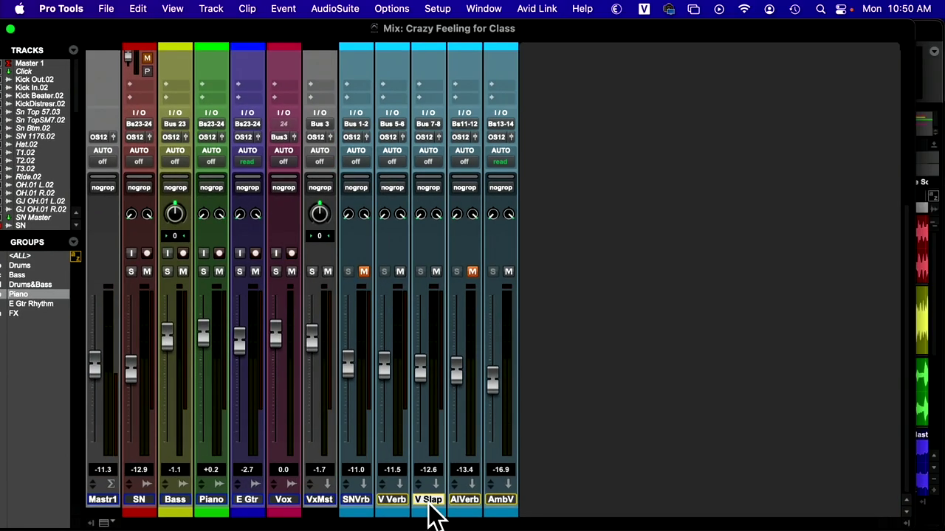
{"action": "scroll", "coordinate": [472, 509], "scroll_direction": "up", "scroll_amount": 10}
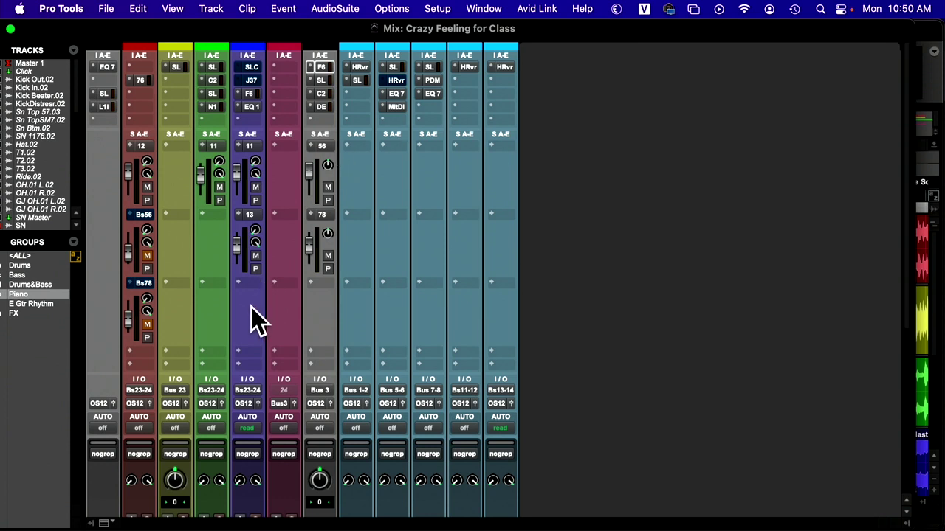
{"action": "scroll", "coordinate": [202, 335], "scroll_direction": "down", "scroll_amount": 5}
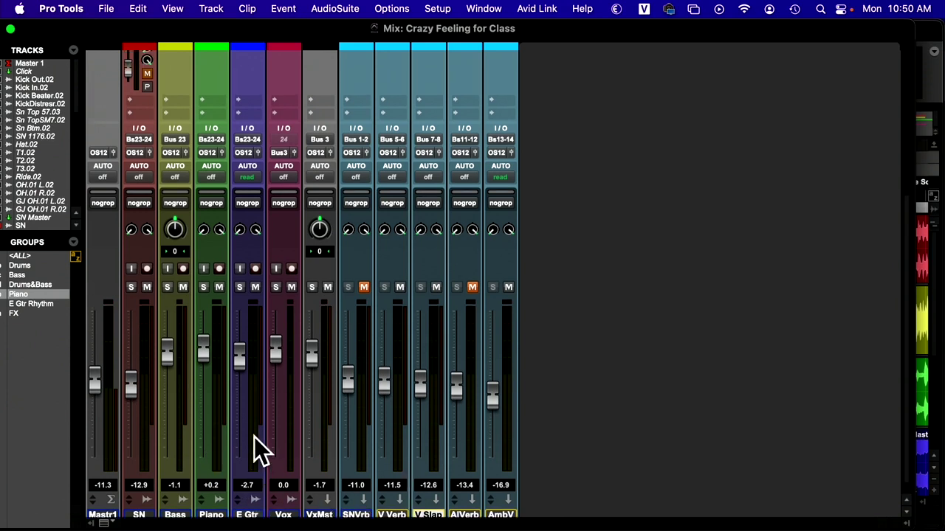
{"action": "scroll", "coordinate": [254, 436], "scroll_direction": "up", "scroll_amount": 3}
{"action": "scroll", "coordinate": [369, 467], "scroll_direction": "down", "scroll_amount": 3}
{"action": "left_click", "coordinate": [355, 500]}
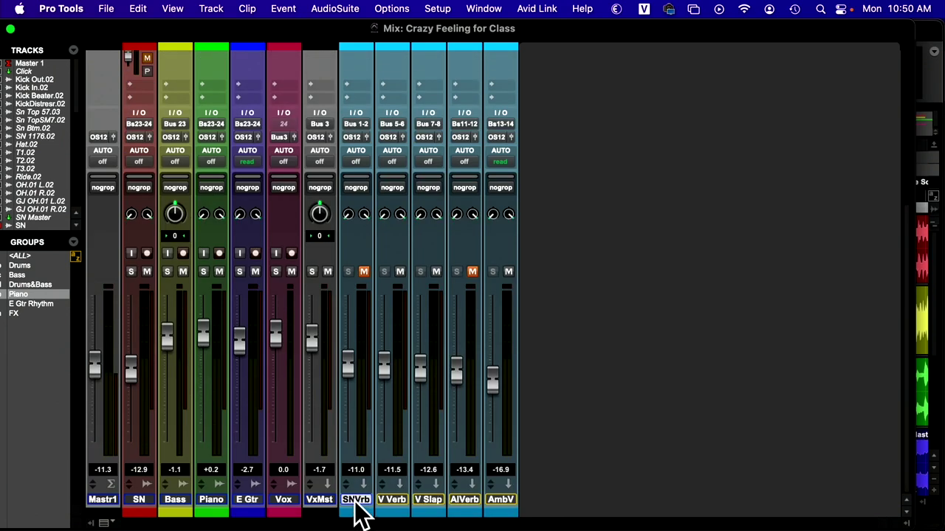
{"action": "scroll", "coordinate": [346, 424], "scroll_direction": "up", "scroll_amount": 3}
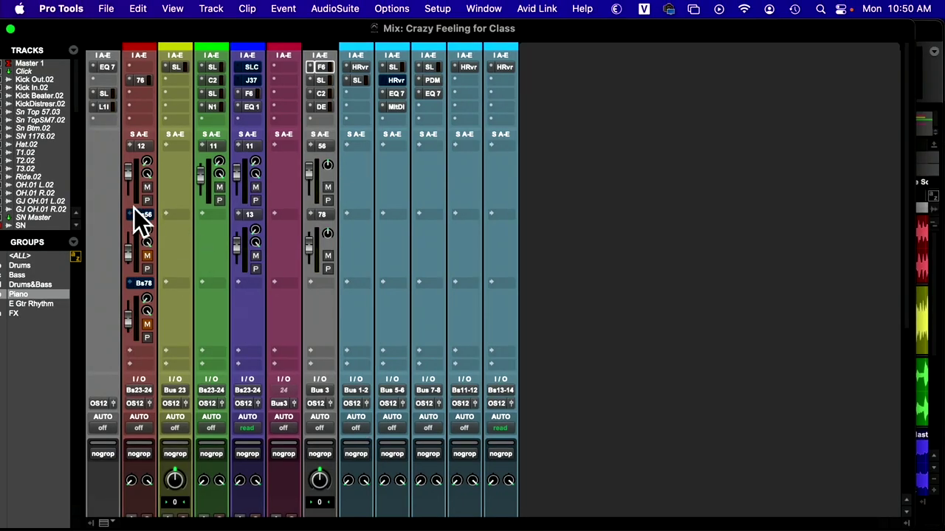
{"action": "scroll", "coordinate": [144, 265], "scroll_direction": "down", "scroll_amount": 5}
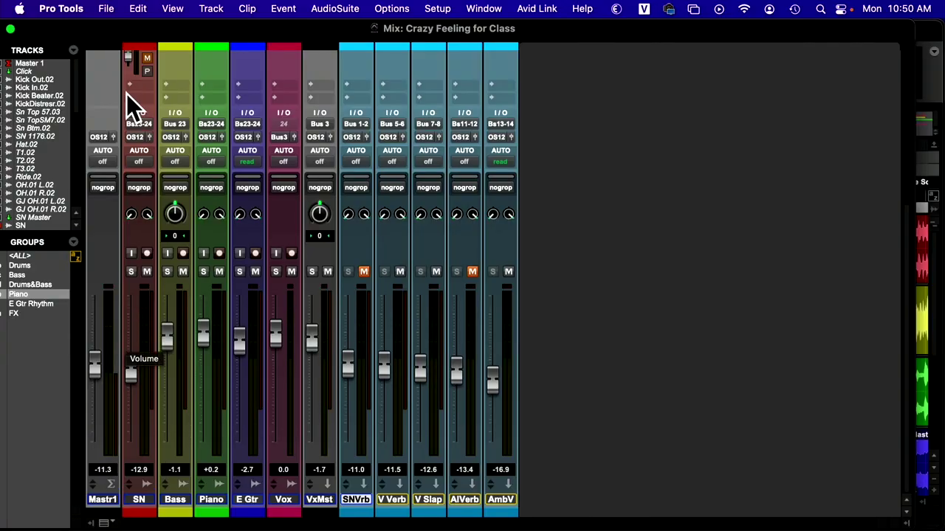
{"action": "scroll", "coordinate": [130, 96], "scroll_direction": "up", "scroll_amount": 5}
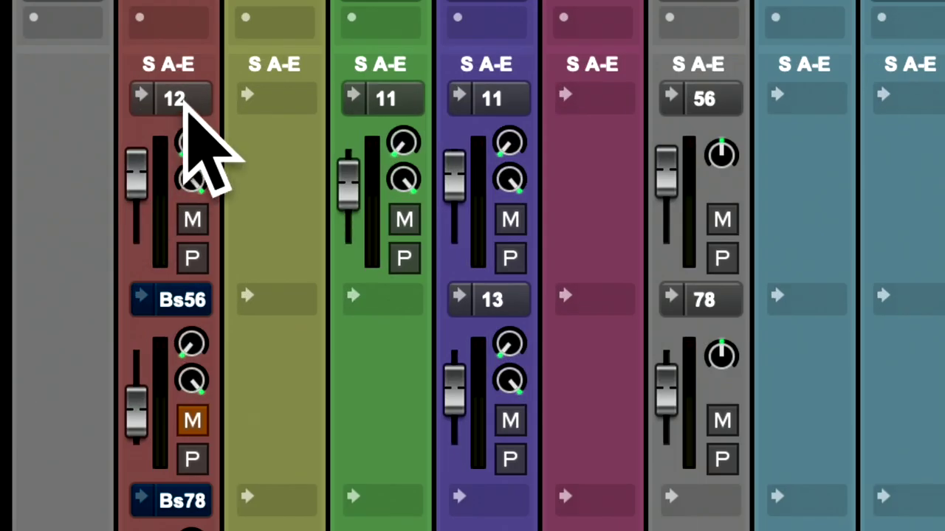
- Inspect the SN track's Bus 1-2 send, close its window, and compare the sends on the neighbouring tracks
{"action": "left_click", "coordinate": [182, 98]}
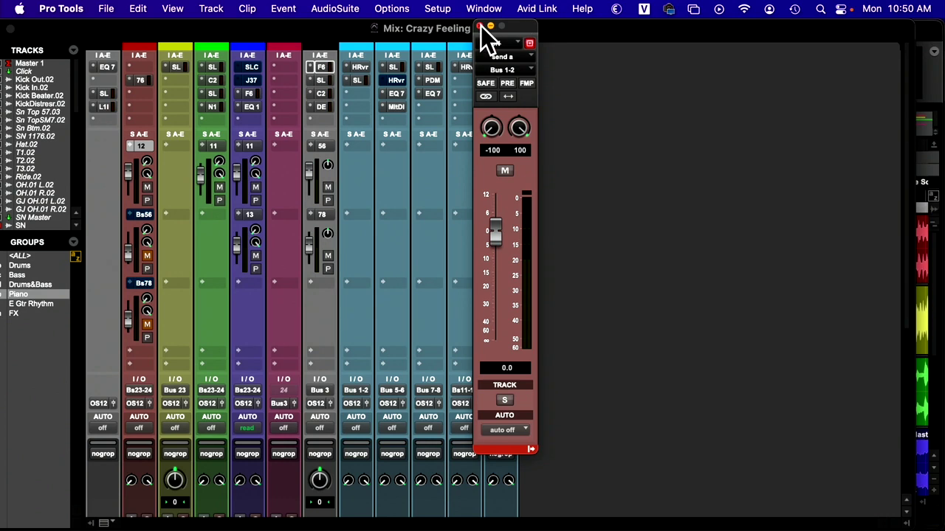
{"action": "left_click", "coordinate": [480, 28]}
{"action": "scroll", "coordinate": [314, 177], "scroll_direction": "down", "scroll_amount": 5}
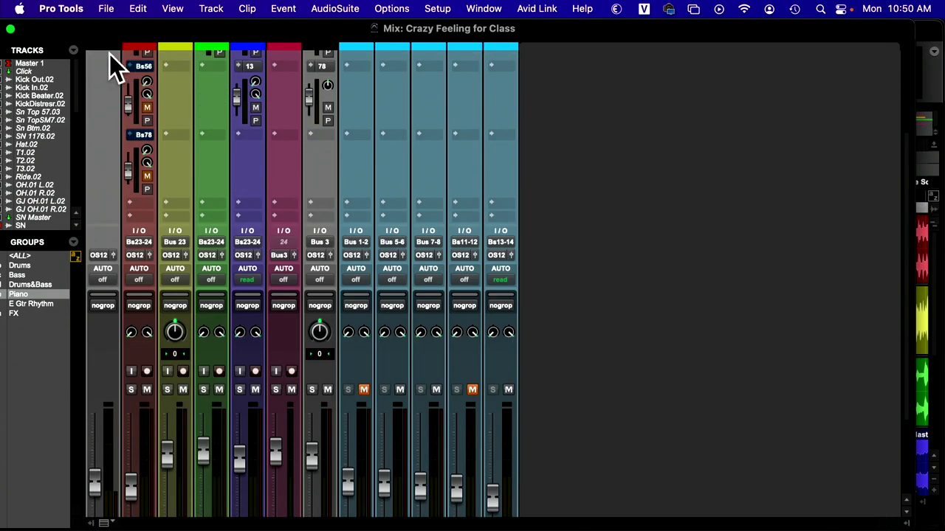
{"action": "scroll", "coordinate": [151, 122], "scroll_direction": "up", "scroll_amount": 5}
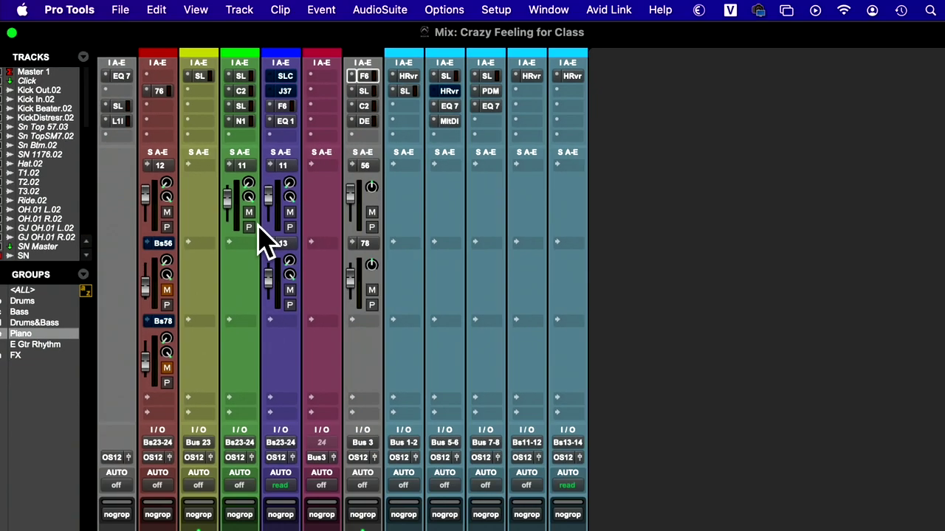
{"action": "scroll", "coordinate": [196, 443], "scroll_direction": "down", "scroll_amount": 5}
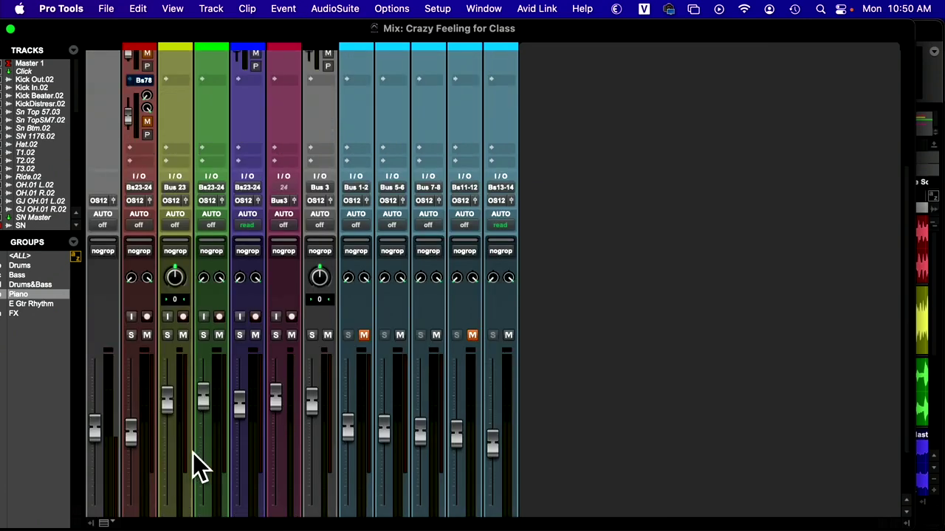
{"action": "scroll", "coordinate": [192, 453], "scroll_direction": "down", "scroll_amount": 2}
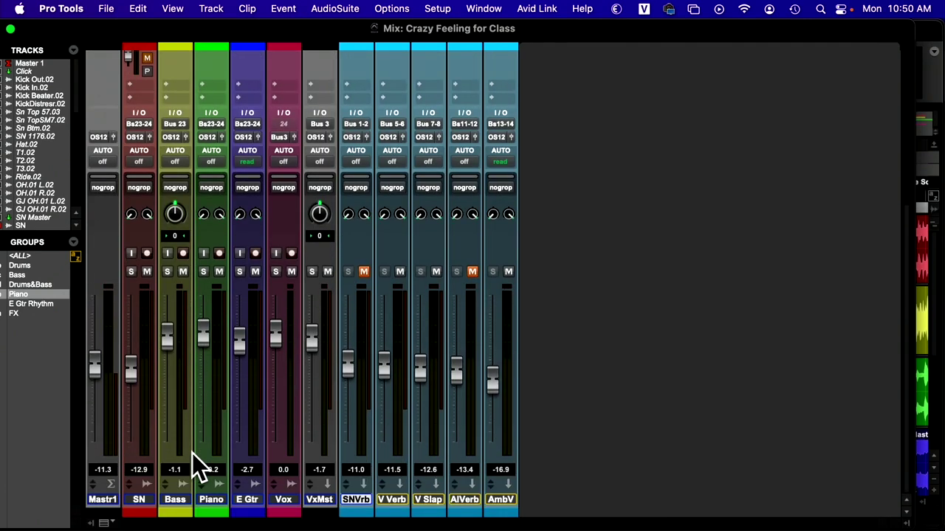
- Start playback with the SN track and its SN Verb return soloed, and unmute the return
{"action": "key", "text": "space"}
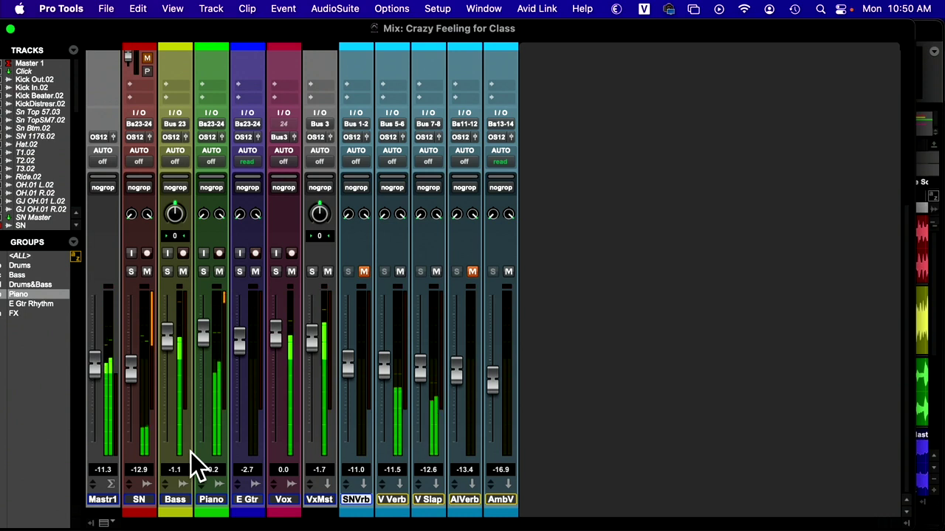
{"action": "left_click", "coordinate": [131, 272]}
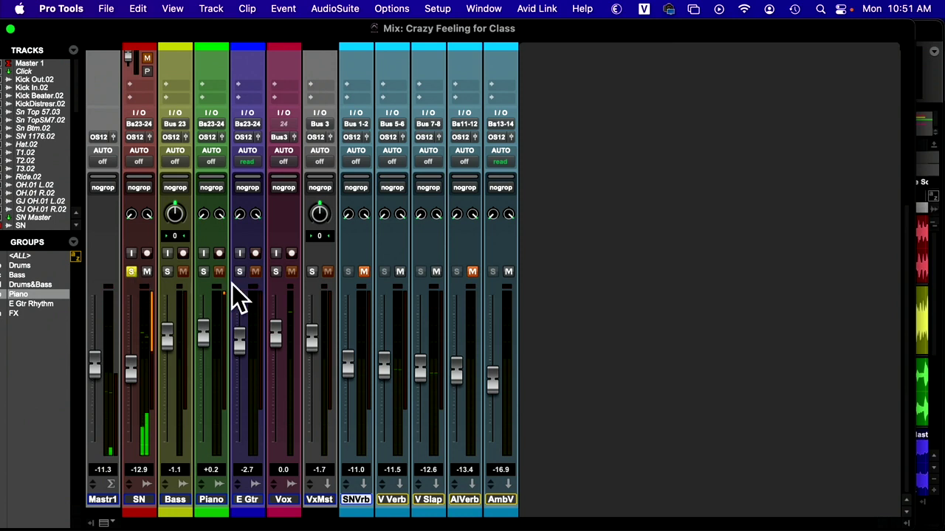
{"action": "scroll", "coordinate": [236, 292], "scroll_direction": "up", "scroll_amount": 5}
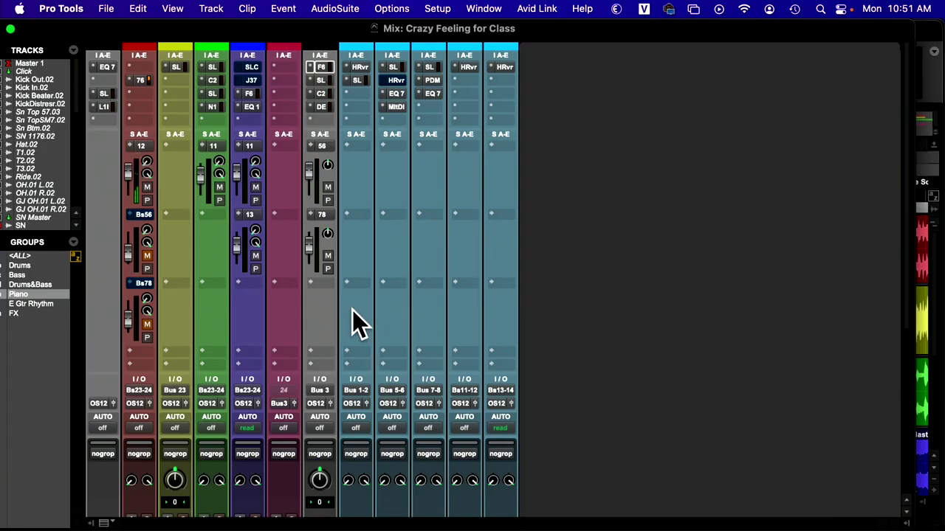
{"action": "scroll", "coordinate": [344, 331], "scroll_direction": "down", "scroll_amount": 5}
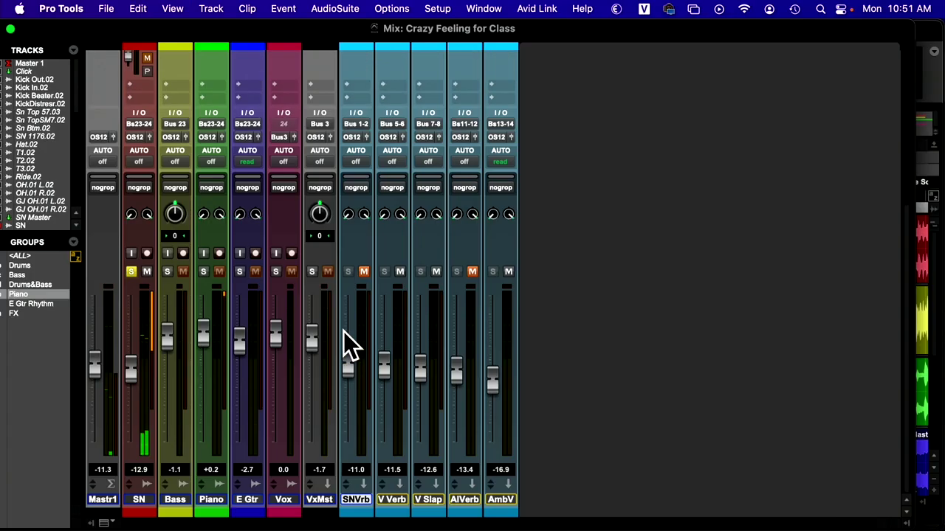
{"action": "left_click", "coordinate": [352, 271]}
{"action": "left_click", "coordinate": [366, 271]}
- Replace H-Reverb on the SN Verb return's first insert with D-Verb (stereo), and choose the Room 1 algorithm
{"action": "scroll", "coordinate": [353, 354], "scroll_direction": "up", "scroll_amount": 5}
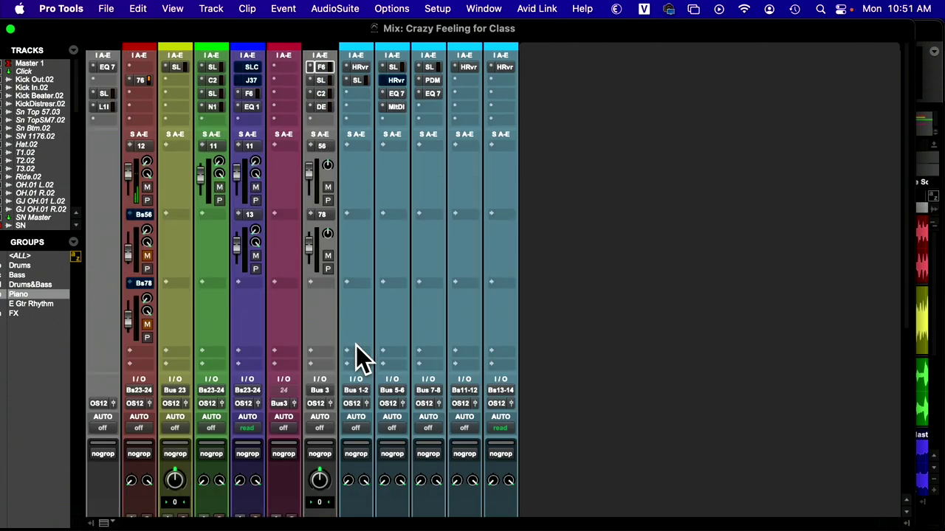
{"action": "left_click", "coordinate": [358, 66]}
{"action": "left_click_drag", "start_coordinate": [295, 25], "coordinate": [572, 146]}
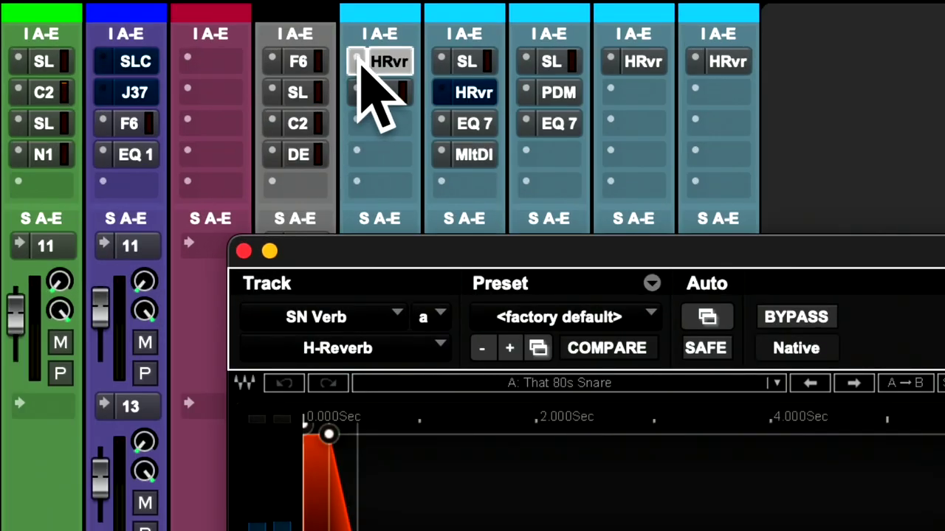
{"action": "left_click", "coordinate": [346, 67]}
{"action": "mouse_move", "coordinate": [780, 155]}
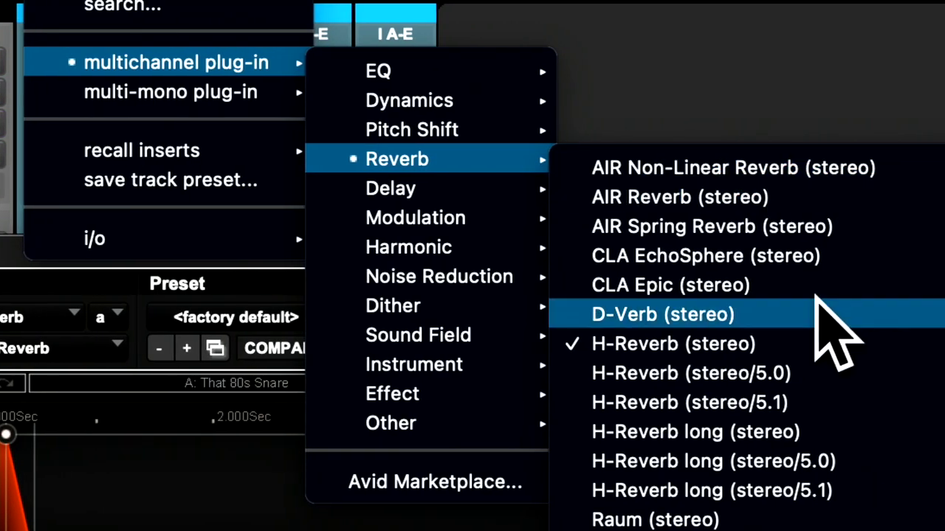
{"action": "left_click", "coordinate": [781, 304]}
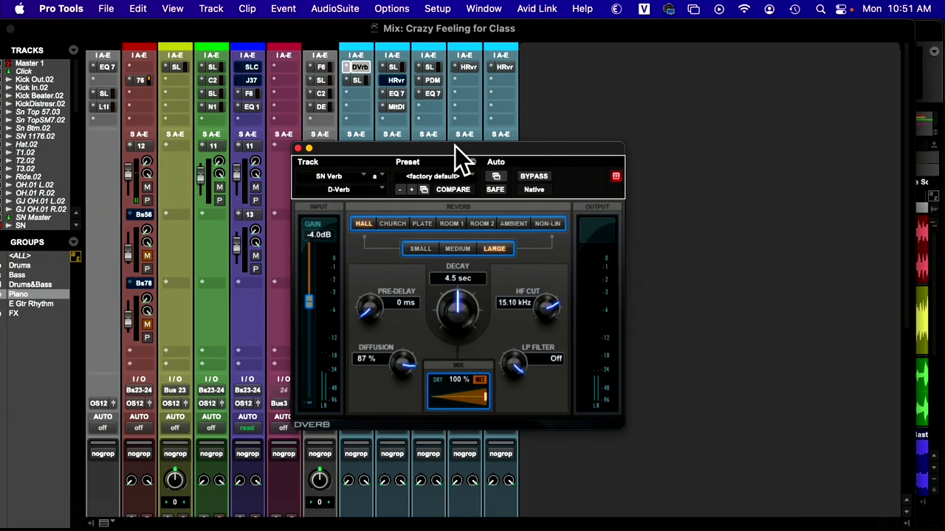
{"action": "left_click_drag", "start_coordinate": [509, 152], "coordinate": [489, 60]}
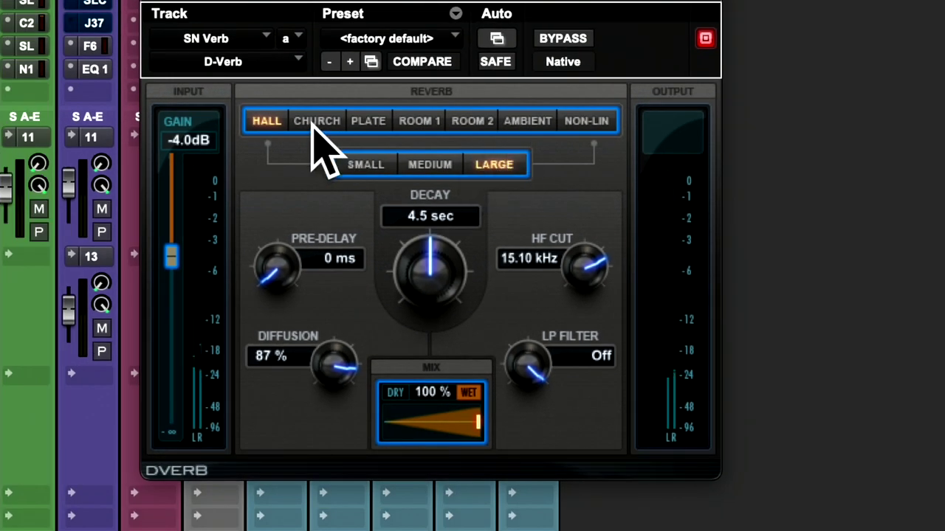
{"action": "left_click", "coordinate": [418, 122]}
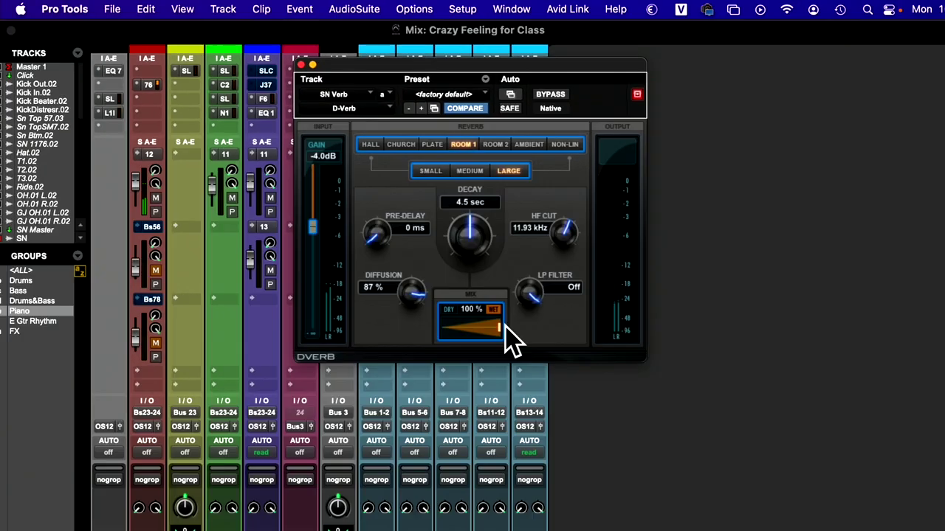
- Place the D-Verb window clear of the mixer channels and raise the SN Verb return's fader to -0.1 dB
{"action": "scroll", "coordinate": [387, 373], "scroll_direction": "down", "scroll_amount": 10}
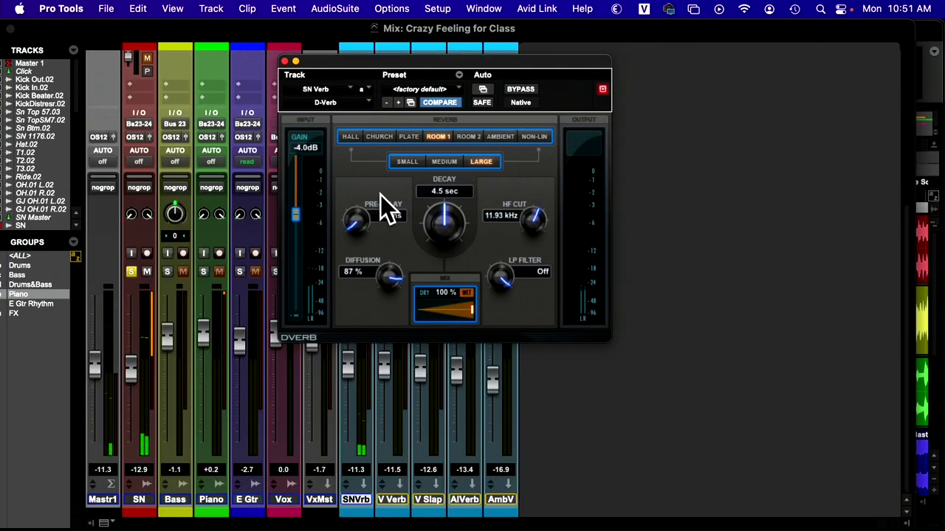
{"action": "left_click_drag", "start_coordinate": [325, 60], "coordinate": [638, 55]}
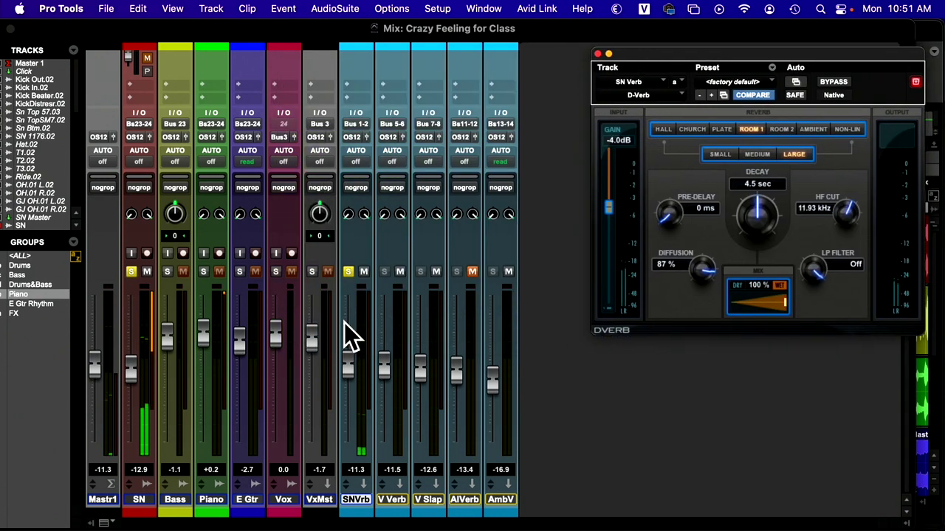
{"action": "scroll", "coordinate": [107, 301], "scroll_direction": "up", "scroll_amount": 10}
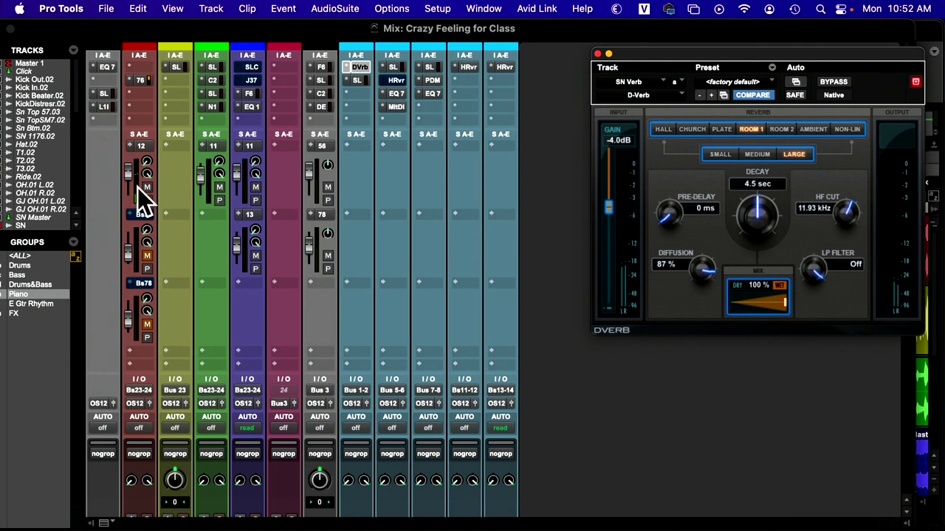
{"action": "scroll", "coordinate": [173, 304], "scroll_direction": "down", "scroll_amount": 10}
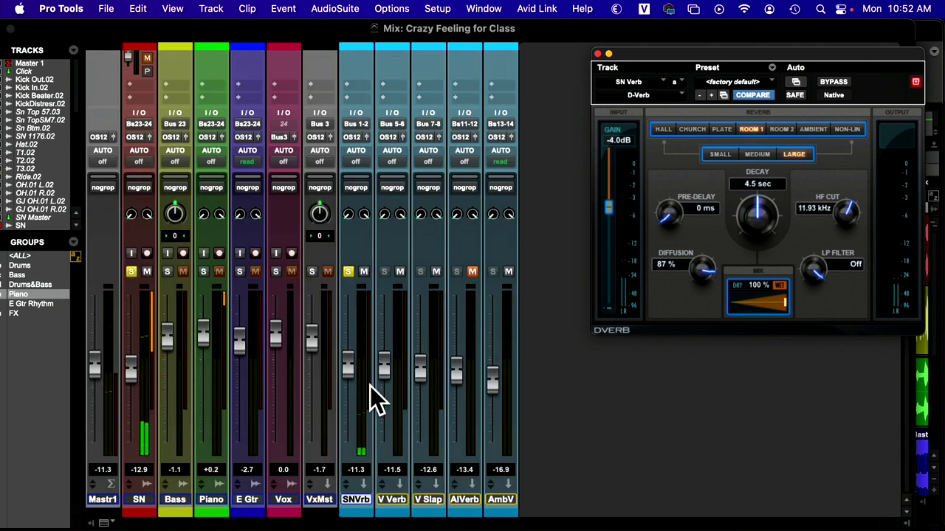
{"action": "left_click_drag", "start_coordinate": [350, 365], "coordinate": [350, 333]}
{"action": "mouse_move", "coordinate": [348, 347]}
{"action": "left_mouse_down"}
{"action": "mouse_move", "coordinate": [348, 356]}
{"action": "mouse_move", "coordinate": [349, 341]}
{"action": "left_mouse_up"}
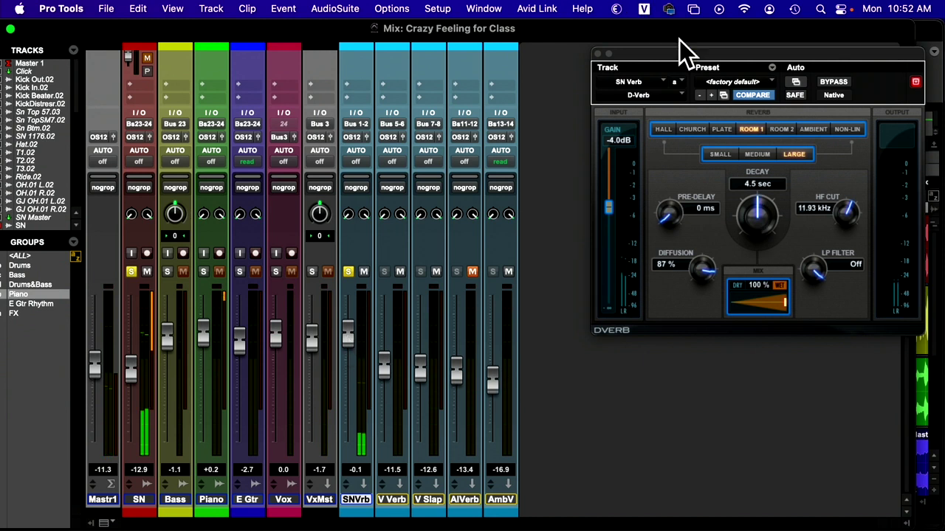
- Try the Small, Medium and Large sizes of Room 1, return to Small, and set the decay to 579 ms
{"action": "left_click_drag", "start_coordinate": [694, 56], "coordinate": [344, 53]}
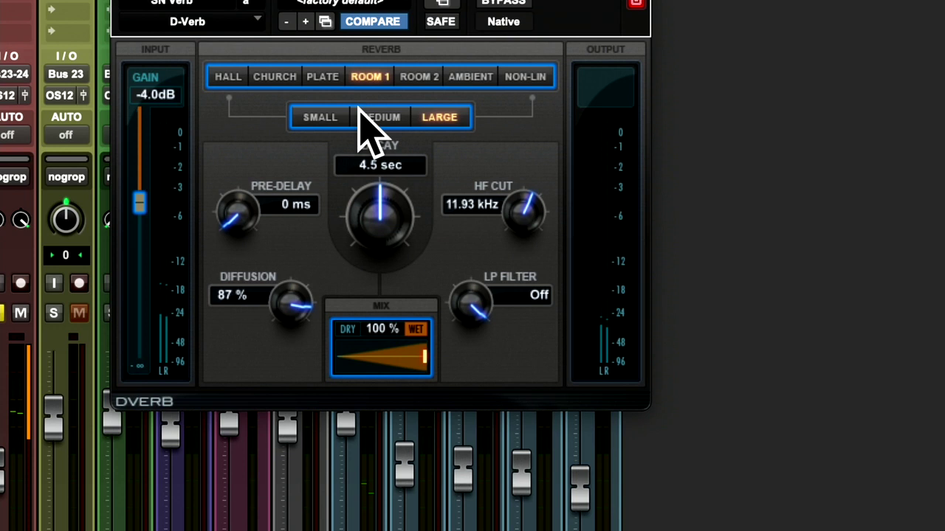
{"action": "left_click", "coordinate": [338, 117]}
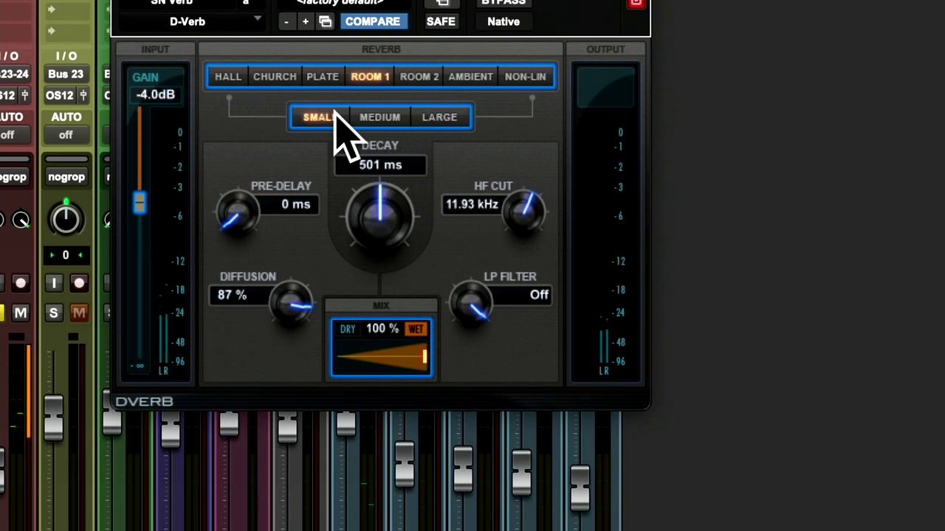
{"action": "left_click", "coordinate": [383, 117]}
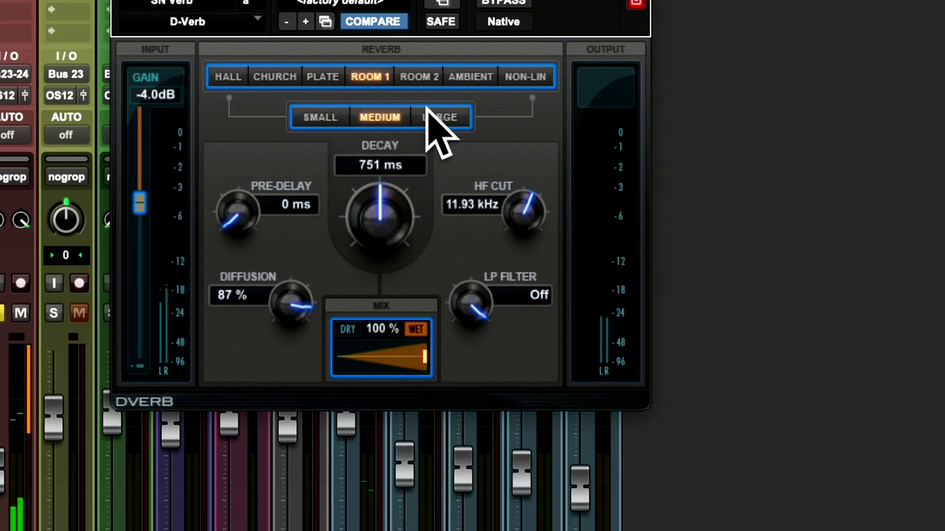
{"action": "left_click", "coordinate": [430, 115]}
{"action": "left_click", "coordinate": [343, 116]}
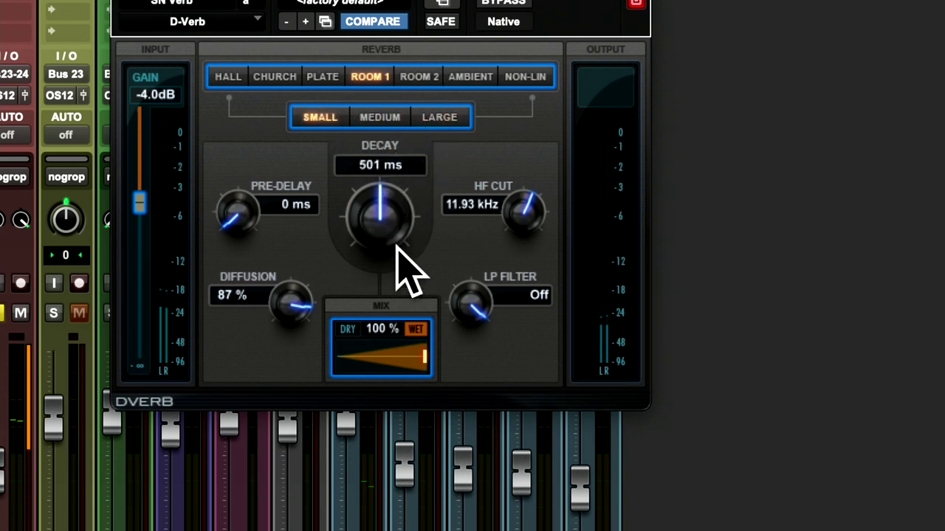
{"action": "left_click_drag", "start_coordinate": [384, 198], "coordinate": [365, 349]}
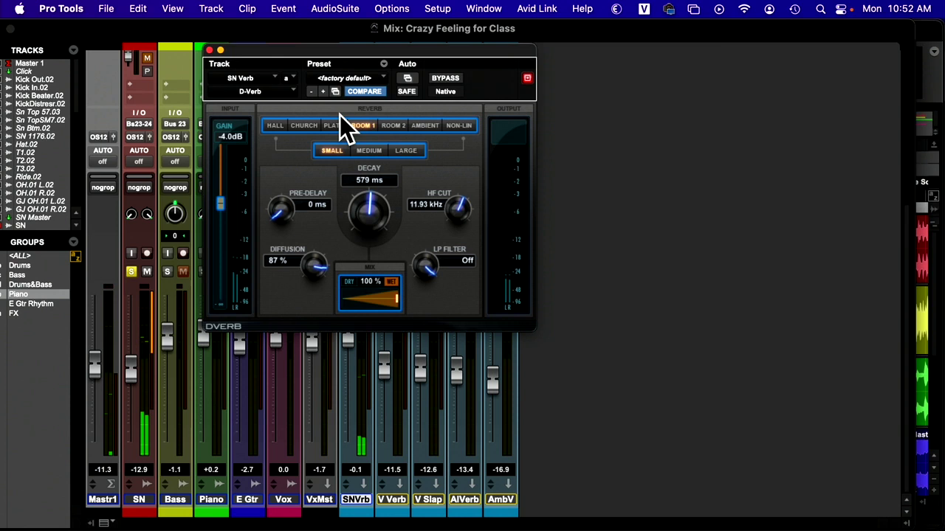
- Switch D-Verb to the Church algorithm at Medium size and shorten its decay to about 4.5 seconds
{"action": "left_click", "coordinate": [284, 127]}
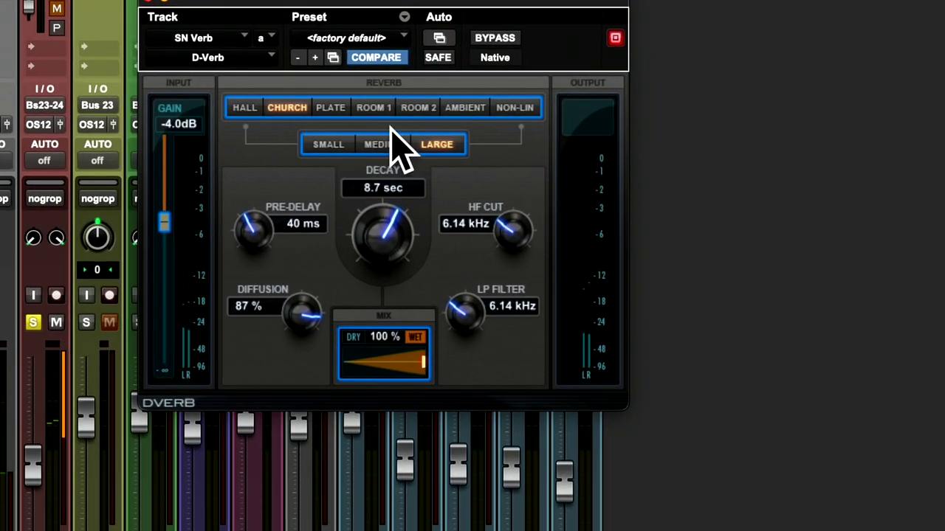
{"action": "left_click", "coordinate": [377, 144]}
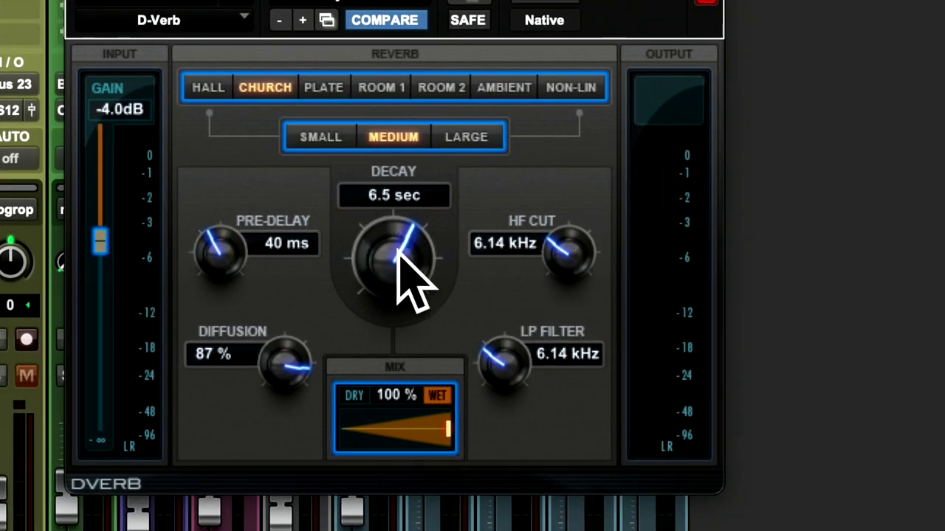
{"action": "left_click_drag", "start_coordinate": [396, 250], "coordinate": [394, 260]}
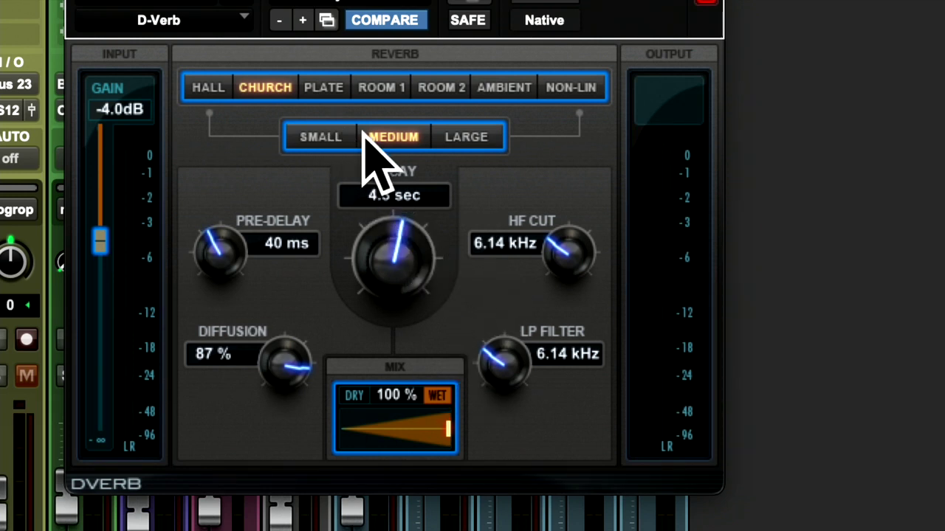
- Try D-Verb's Hall algorithm at Medium size and shorten its decay to about 1.2 seconds
{"action": "left_click", "coordinate": [210, 87]}
{"action": "left_click", "coordinate": [255, 89]}
{"action": "left_click", "coordinate": [207, 87]}
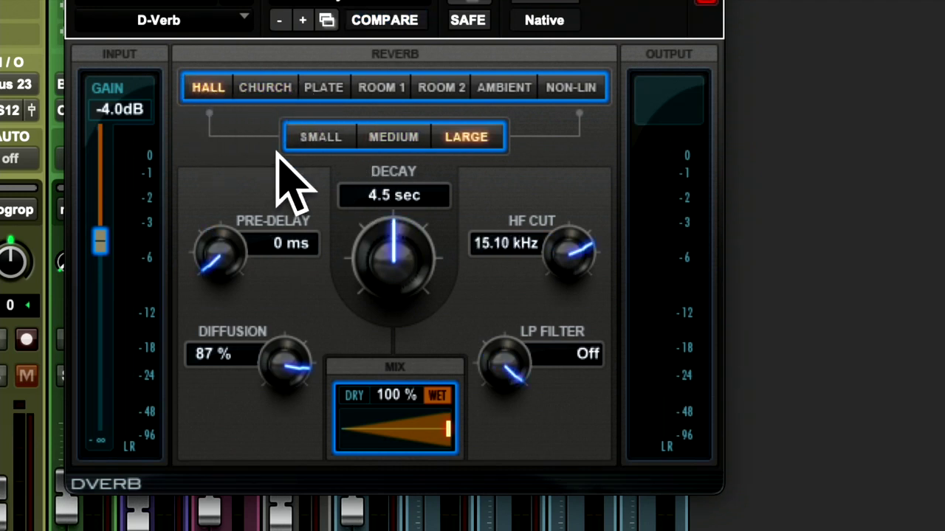
{"action": "left_click", "coordinate": [373, 139]}
{"action": "left_click_drag", "start_coordinate": [388, 235], "coordinate": [389, 268]}
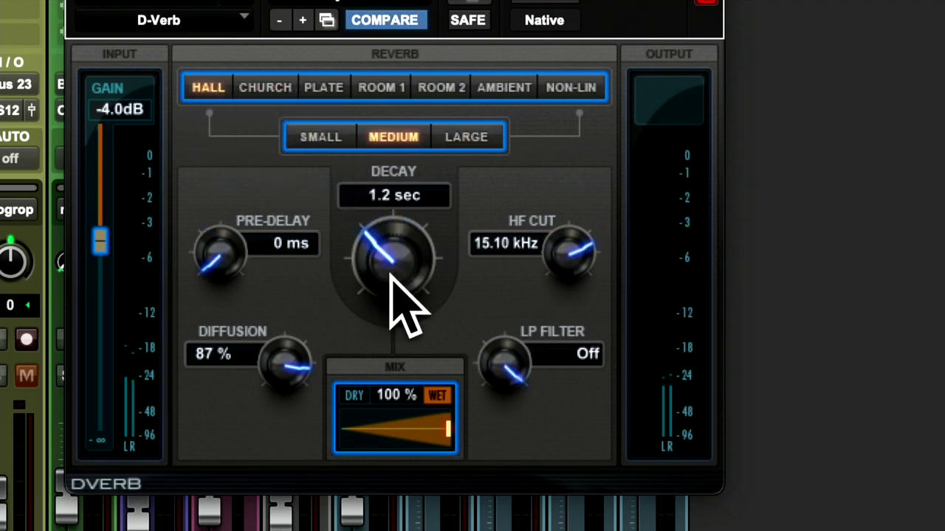
- Try the Church algorithm at Medium size with a 1.0-second decay, and compare the Small size
{"action": "left_click", "coordinate": [286, 86]}
{"action": "left_click", "coordinate": [395, 138]}
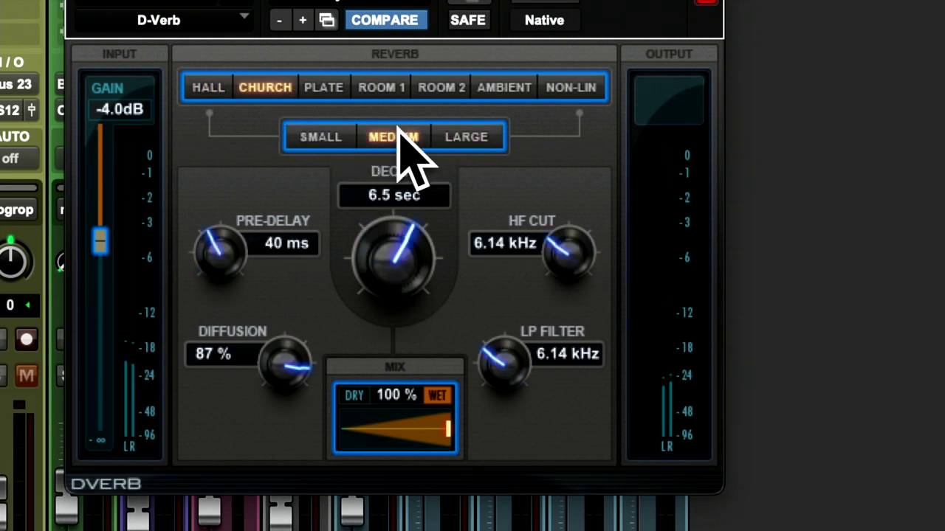
{"action": "left_click_drag", "start_coordinate": [405, 228], "coordinate": [401, 295]}
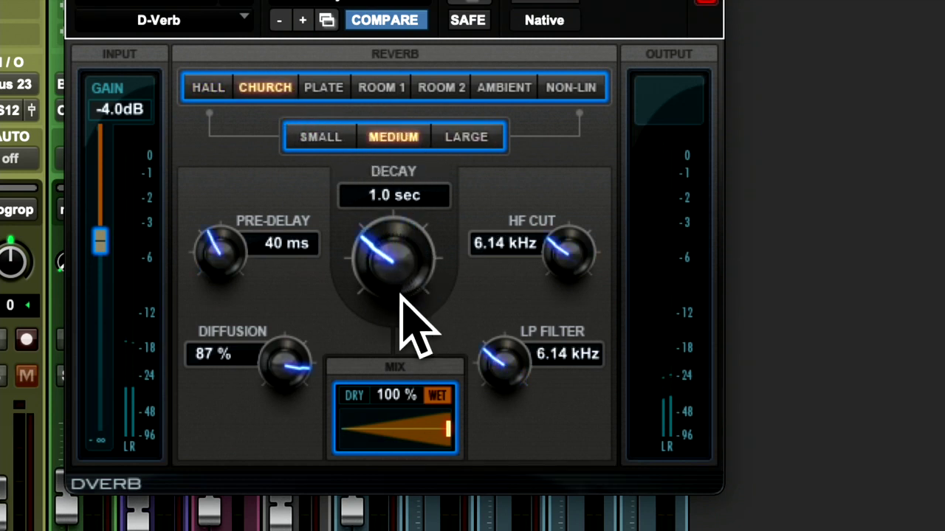
{"action": "left_click", "coordinate": [324, 137]}
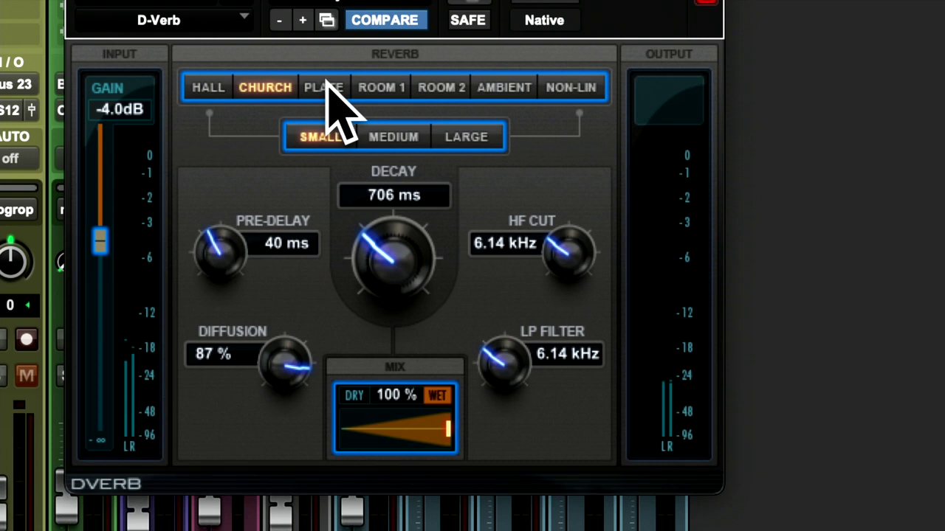
- Switch D-Verb to the Plate algorithm, compare Small with Medium, and set the decay to 306 ms at Medium
{"action": "left_click", "coordinate": [324, 87]}
{"action": "left_click", "coordinate": [341, 137]}
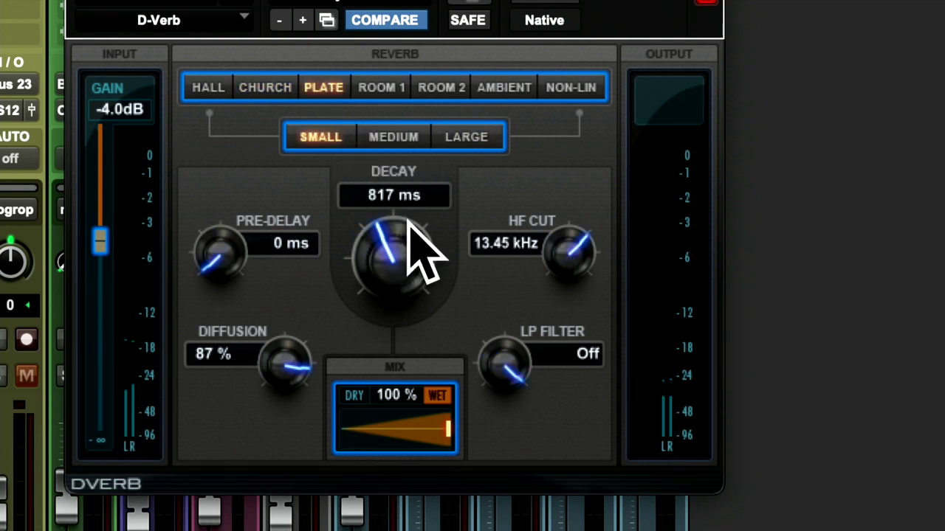
{"action": "left_click", "coordinate": [397, 139]}
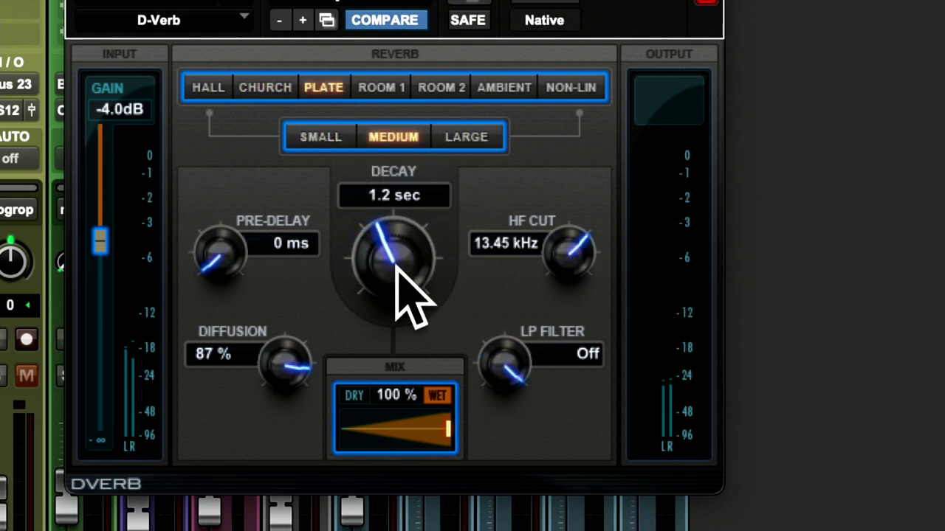
{"action": "left_click_drag", "start_coordinate": [397, 267], "coordinate": [392, 336]}
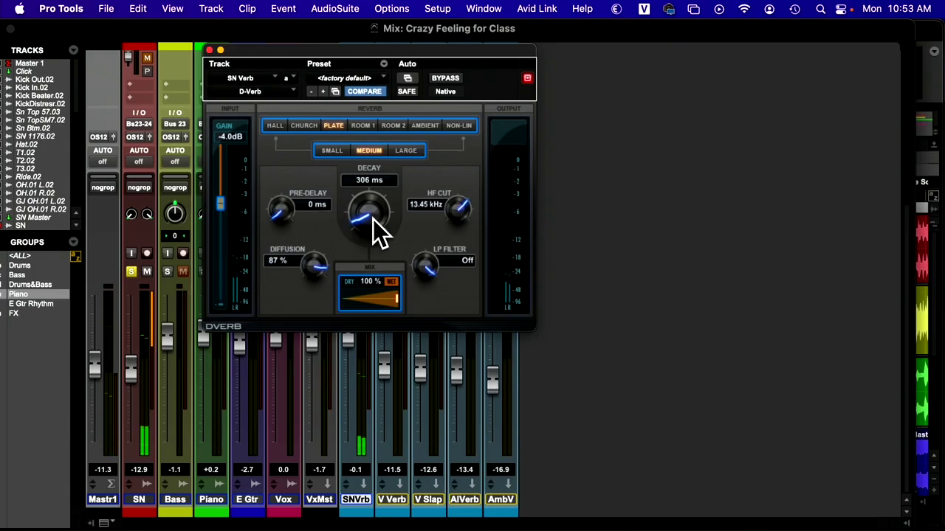
- Clear the solos on SN and SN Verb to hear the full mix, and reopen D-Verb from the SN Verb return
{"action": "left_click", "coordinate": [210, 51]}
{"action": "left_click", "coordinate": [347, 271]}
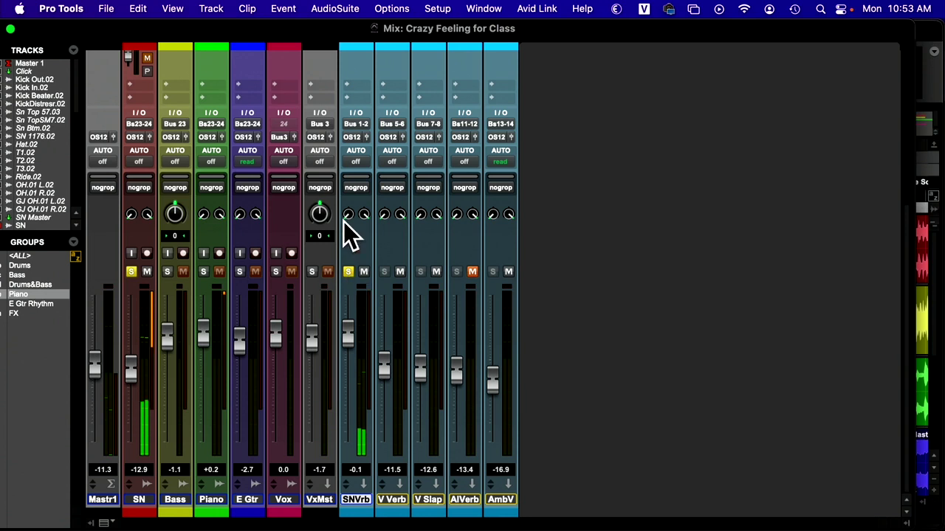
{"action": "scroll", "coordinate": [355, 269], "scroll_direction": "up", "scroll_amount": 10}
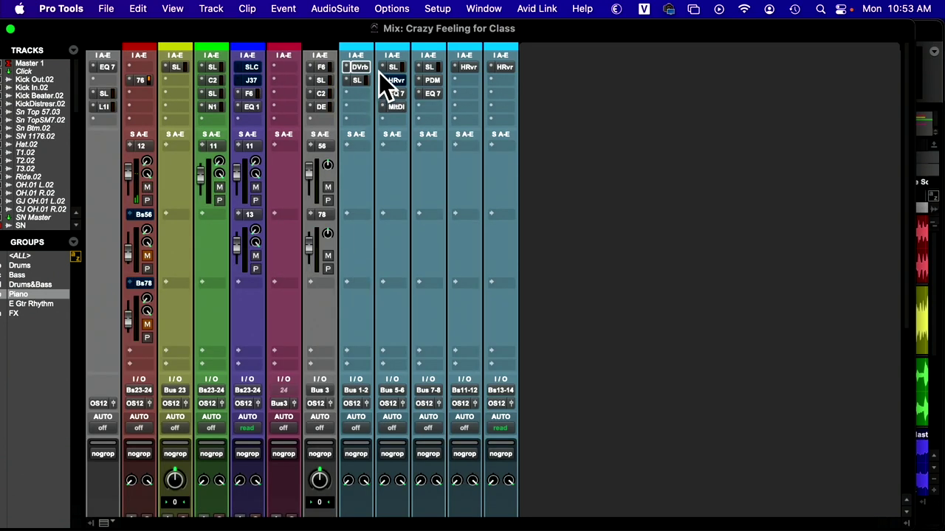
{"action": "left_click", "coordinate": [358, 66]}
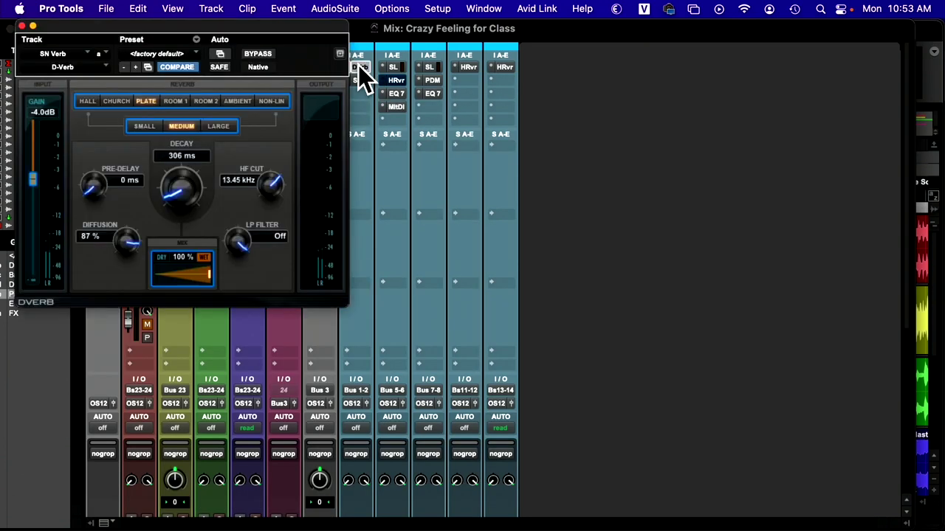
{"action": "left_click_drag", "start_coordinate": [286, 27], "coordinate": [520, 71]}
{"action": "scroll", "coordinate": [203, 207], "scroll_direction": "down", "scroll_amount": 10}
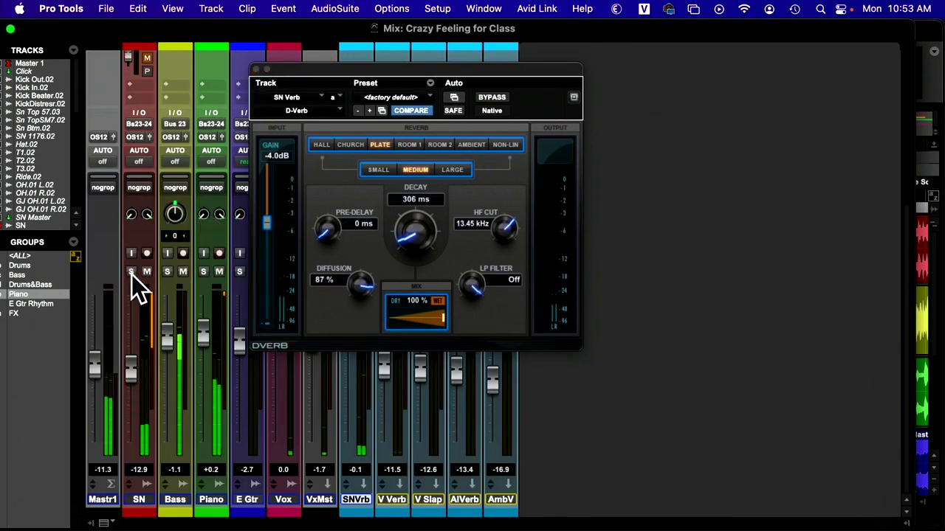
- Set the D-Verb decay to 360 ms and place its window clear of the mixer channels
{"action": "left_click_drag", "start_coordinate": [392, 69], "coordinate": [460, 49]}
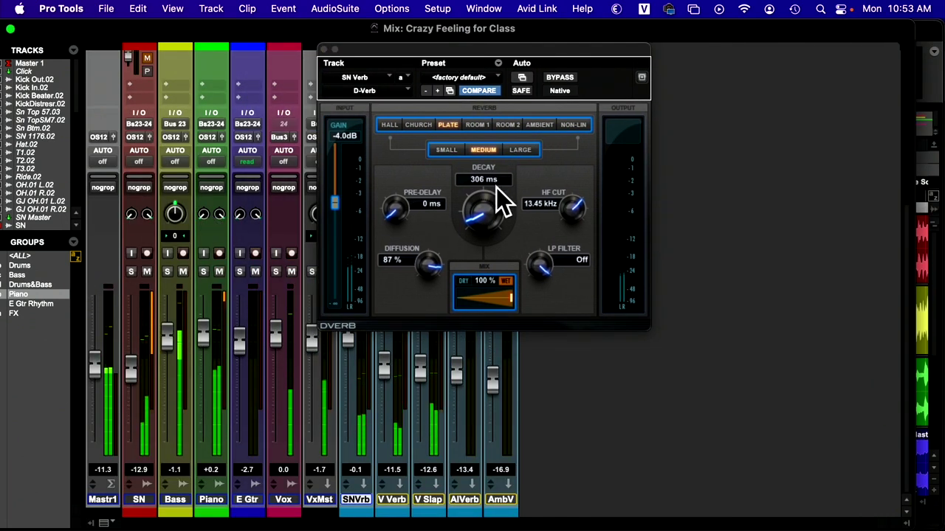
{"action": "mouse_move", "coordinate": [479, 214]}
{"action": "left_mouse_down"}
{"action": "mouse_move", "coordinate": [484, 203]}
{"action": "mouse_move", "coordinate": [479, 214]}
{"action": "left_mouse_up"}
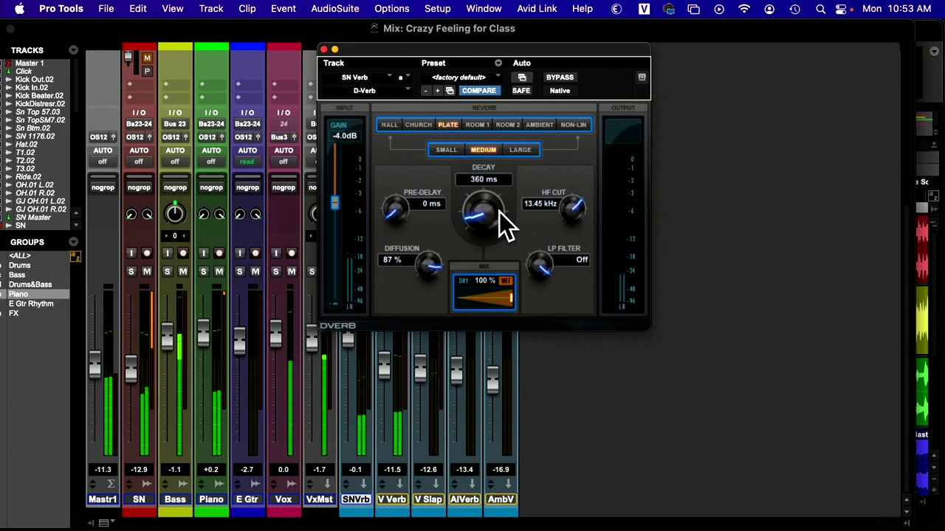
{"action": "left_click_drag", "start_coordinate": [403, 53], "coordinate": [649, 49]}
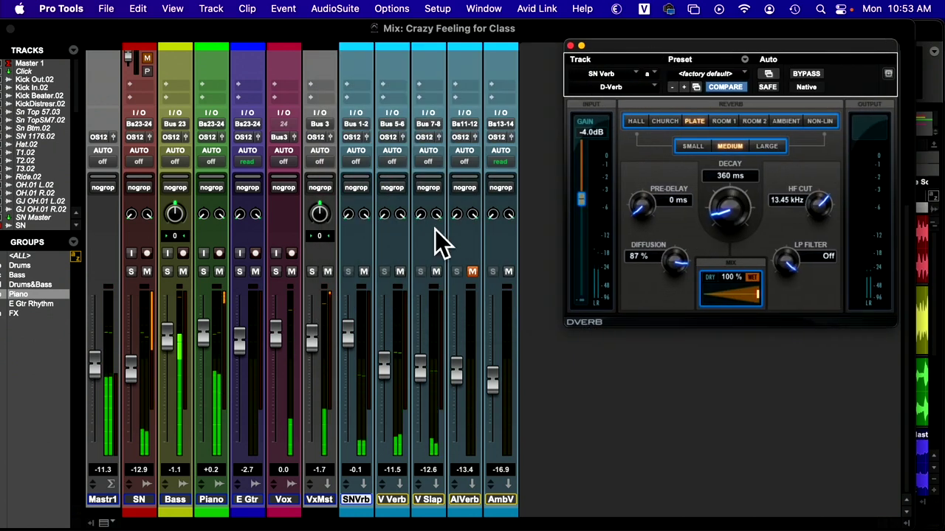
- Solo SN Verb and SN, lower D-Verb's HF Cut to 10.18 kHz, and close the plug-in window
{"action": "left_click", "coordinate": [348, 272]}
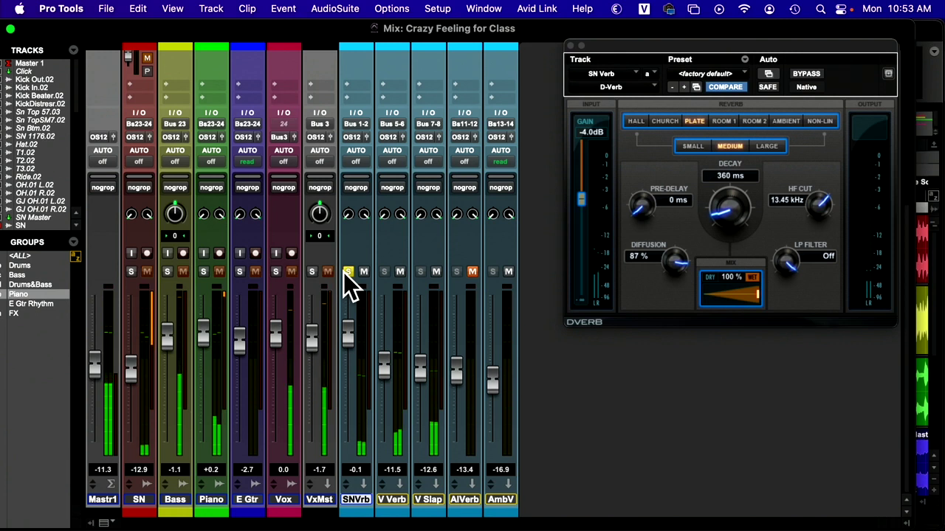
{"action": "left_click", "coordinate": [130, 272]}
{"action": "left_click_drag", "start_coordinate": [825, 198], "coordinate": [823, 219]}
{"action": "left_click_drag", "start_coordinate": [784, 48], "coordinate": [605, 83]}
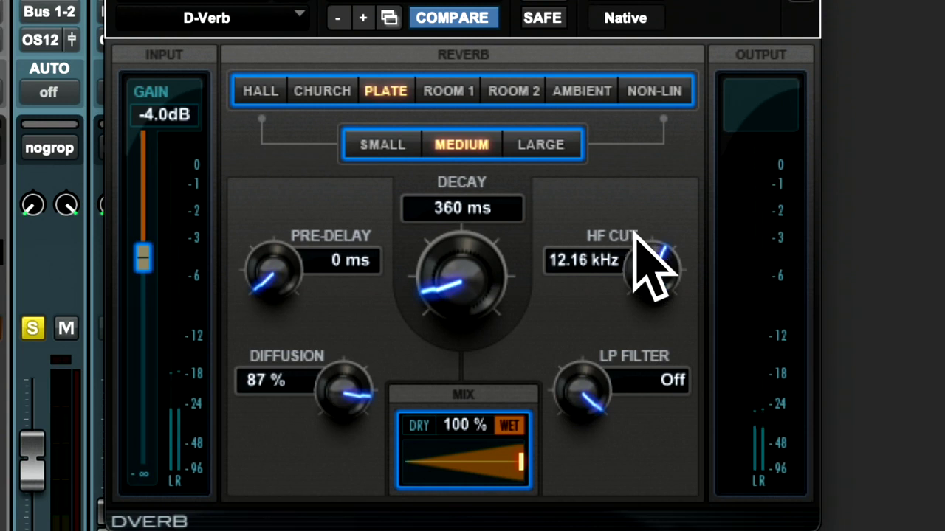
{"action": "left_click_drag", "start_coordinate": [633, 225], "coordinate": [642, 244]}
{"action": "left_click_drag", "start_coordinate": [652, 279], "coordinate": [651, 320]}
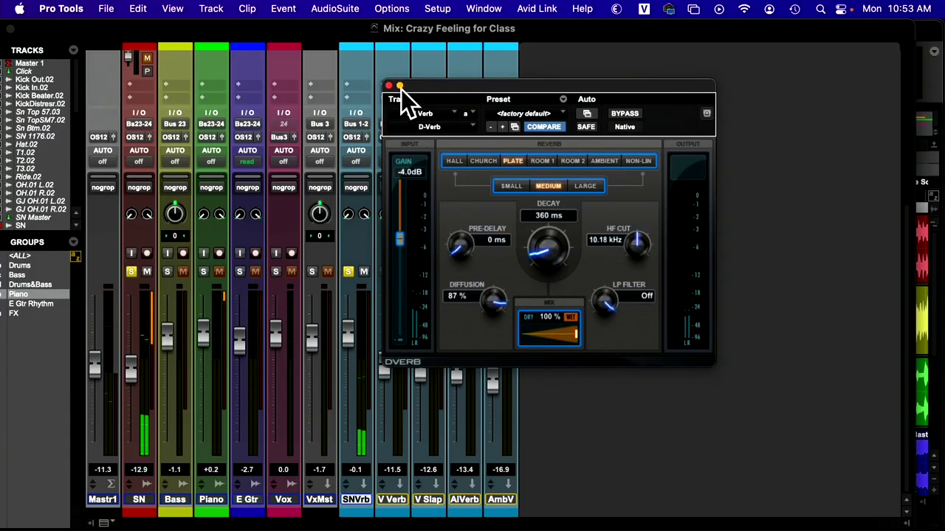
{"action": "left_click", "coordinate": [399, 88]}
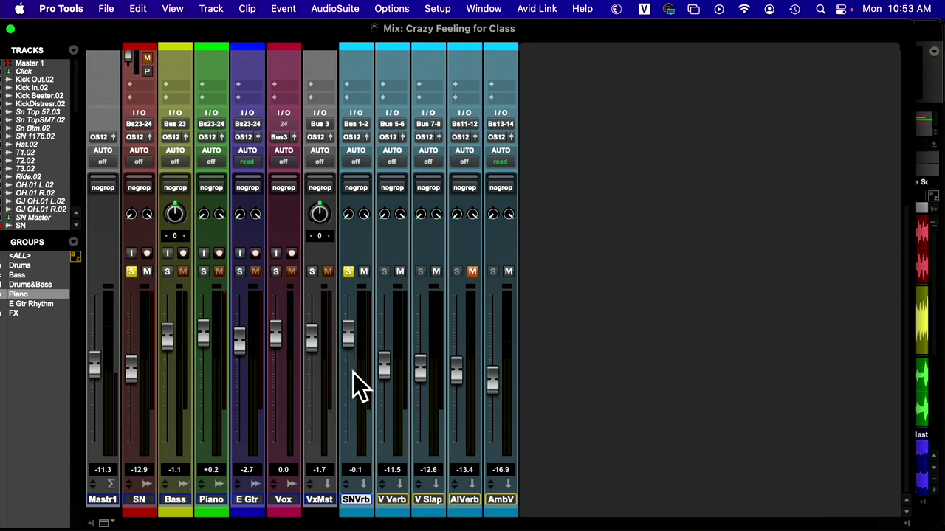
- Select the V Verb return, solo it together with Vox, and mute the V Slap and SN Verb returns
{"action": "left_click", "coordinate": [390, 501]}
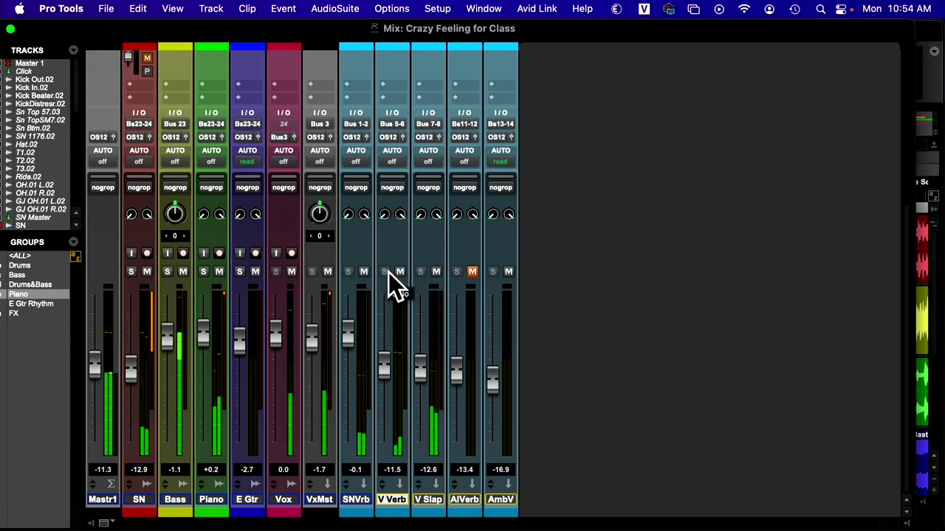
{"action": "left_click", "coordinate": [274, 272]}
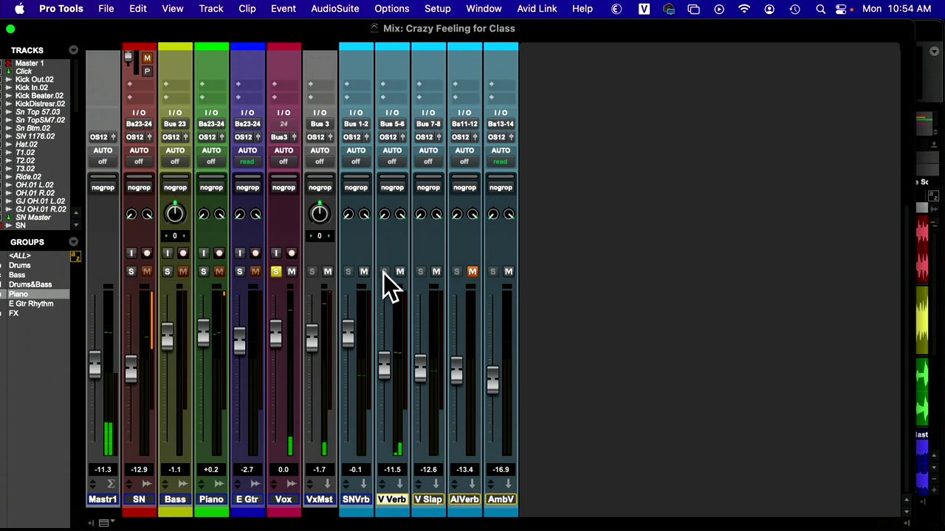
{"action": "left_click", "coordinate": [384, 272]}
{"action": "left_click", "coordinate": [436, 271]}
{"action": "left_click", "coordinate": [363, 272]}
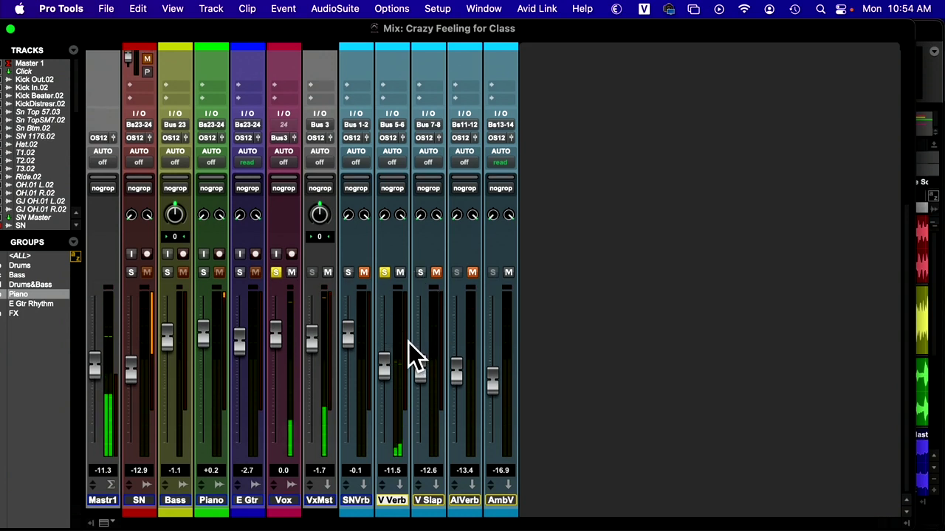
- Open the AIR Multi-Delay on the V Verb return, close its window, and bypass the delay
{"action": "scroll", "coordinate": [408, 343], "scroll_direction": "up", "scroll_amount": 5}
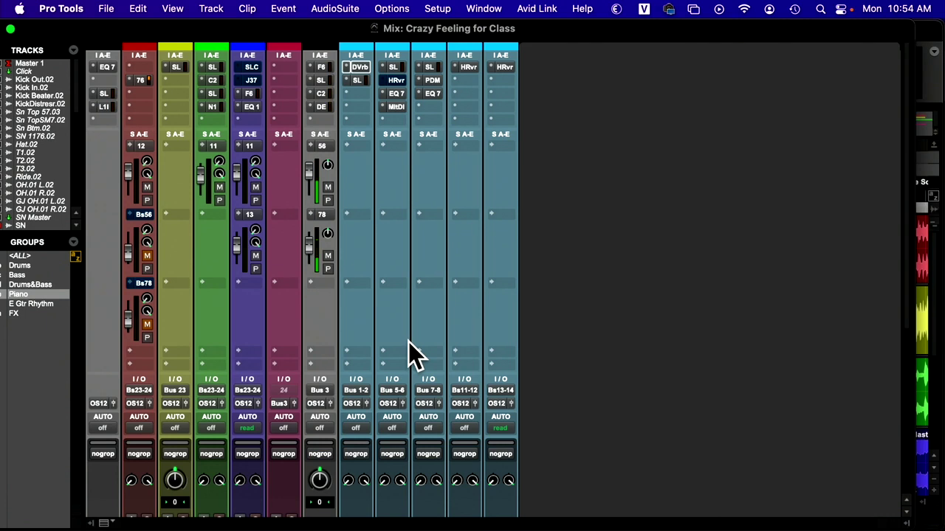
{"action": "left_click", "coordinate": [396, 107]}
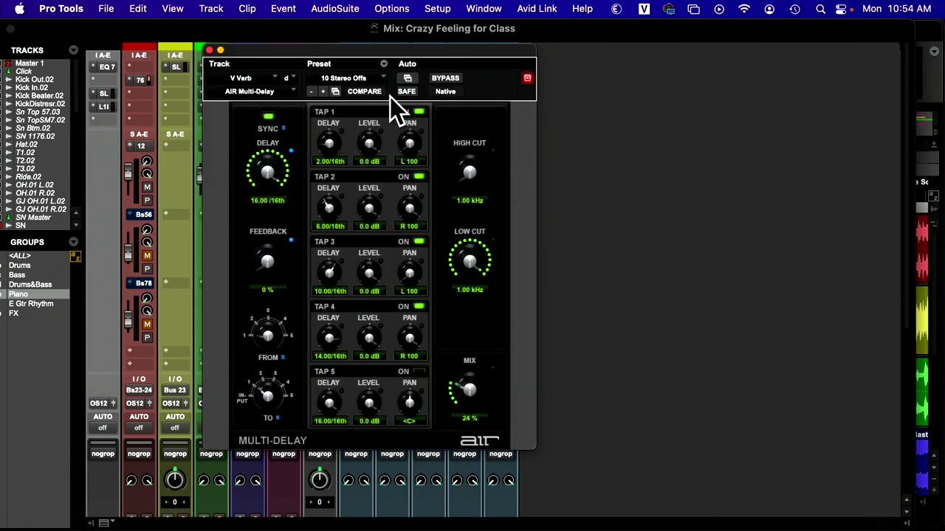
{"action": "left_click", "coordinate": [210, 50]}
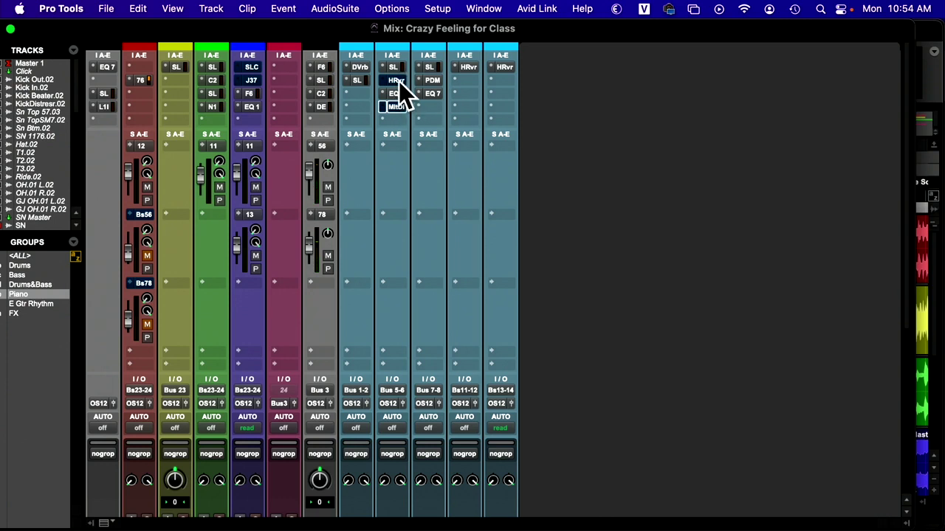
- Enable H-Reverb on the V Verb return and shorten its reverb time to 1.96 seconds
{"action": "left_click", "coordinate": [398, 82]}
{"action": "left_click_drag", "start_coordinate": [369, 47], "coordinate": [332, 117]}
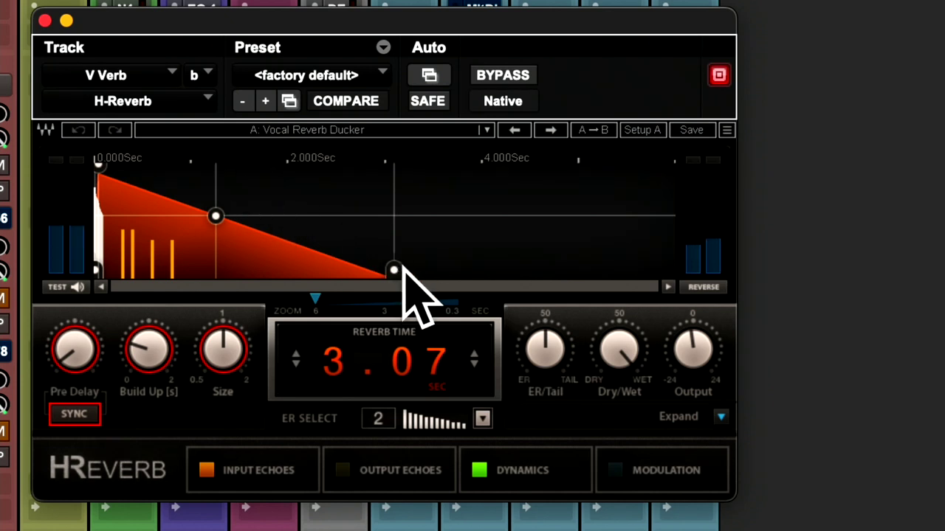
{"action": "left_click_drag", "start_coordinate": [394, 271], "coordinate": [285, 271]}
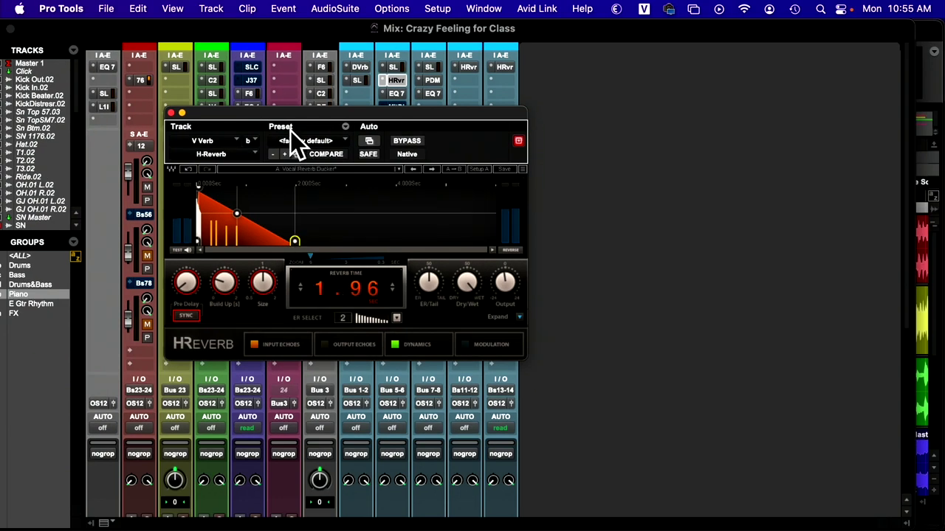
- Clear the Vox and V Verb solos and, in H-Reverb, lower Build Up and shorten the reverb time to 1.67 seconds
{"action": "left_click_drag", "start_coordinate": [290, 130], "coordinate": [438, 43]}
{"action": "scroll", "coordinate": [386, 315], "scroll_direction": "down", "scroll_amount": 5}
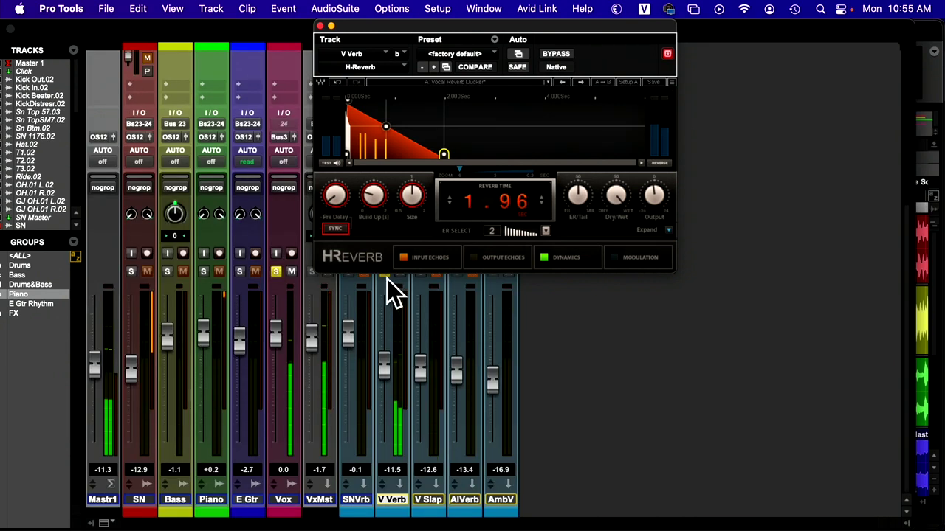
{"action": "left_click", "coordinate": [276, 272]}
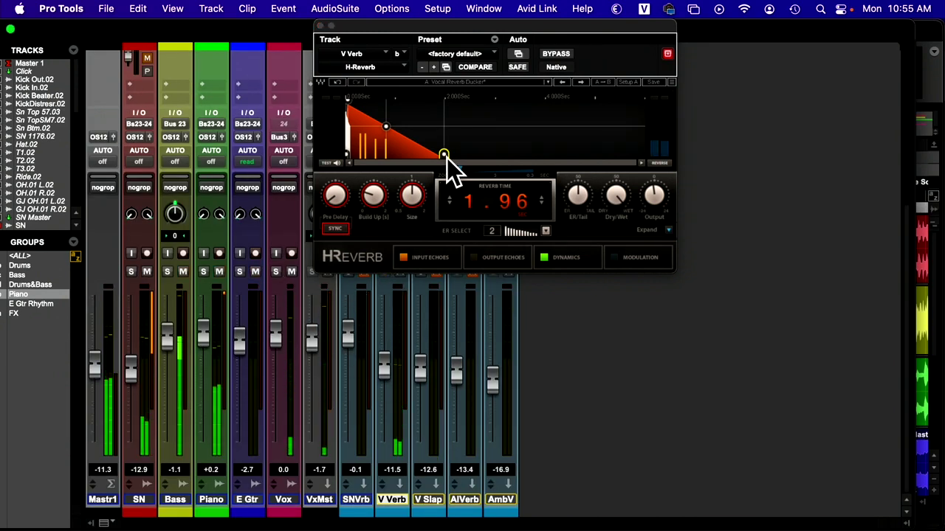
{"action": "left_click_drag", "start_coordinate": [445, 156], "coordinate": [429, 154]}
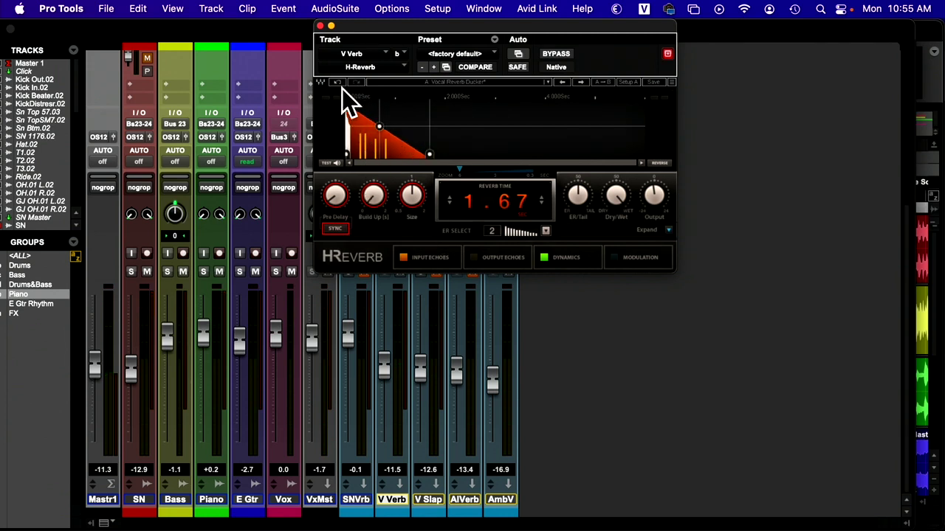
- Reduce H-Reverb's Size below 1, play the mix, set the reverb time to 1.81 seconds, and close the plug-in
{"action": "left_click", "coordinate": [415, 199]}
{"action": "left_click_drag", "start_coordinate": [415, 199], "coordinate": [414, 163]}
{"action": "key", "text": "space"}
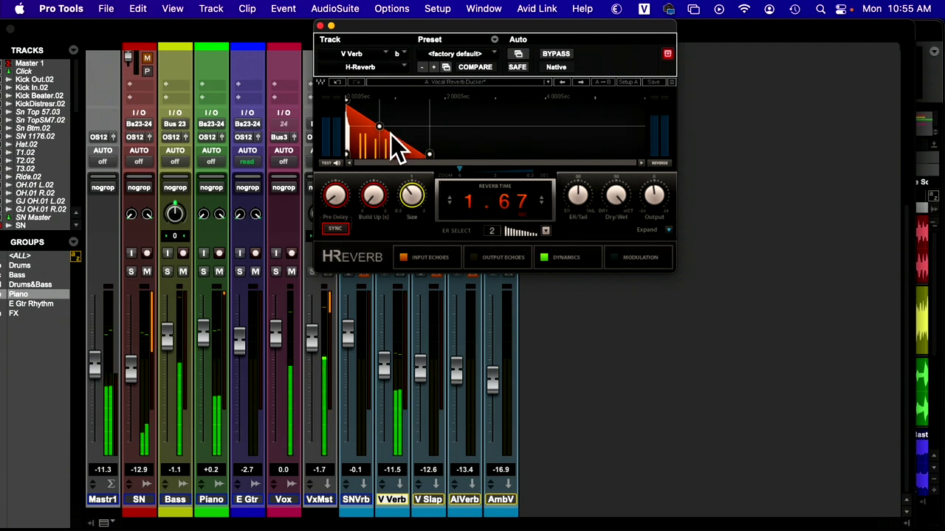
{"action": "mouse_move", "coordinate": [429, 154]}
{"action": "left_mouse_down"}
{"action": "mouse_move", "coordinate": [416, 154]}
{"action": "mouse_move", "coordinate": [526, 154]}
{"action": "mouse_move", "coordinate": [436, 154]}
{"action": "left_mouse_up"}
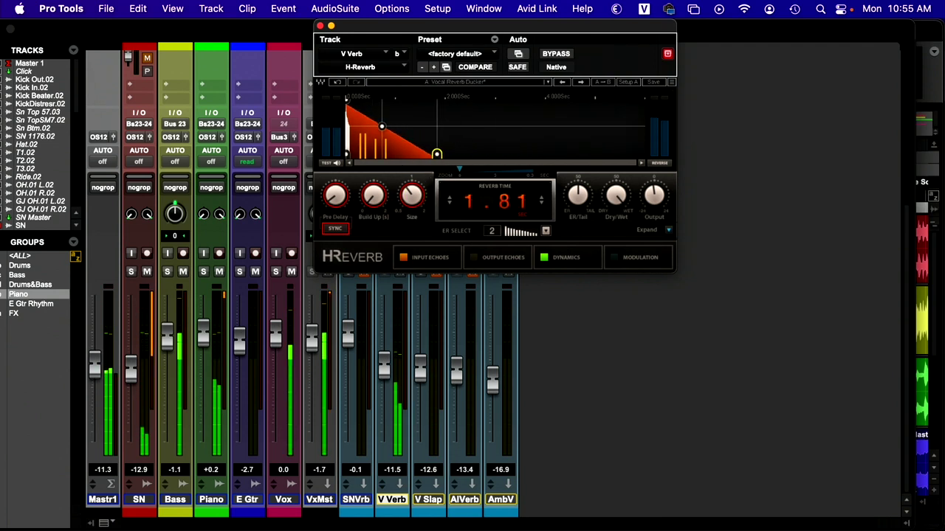
{"action": "left_click", "coordinate": [318, 26]}
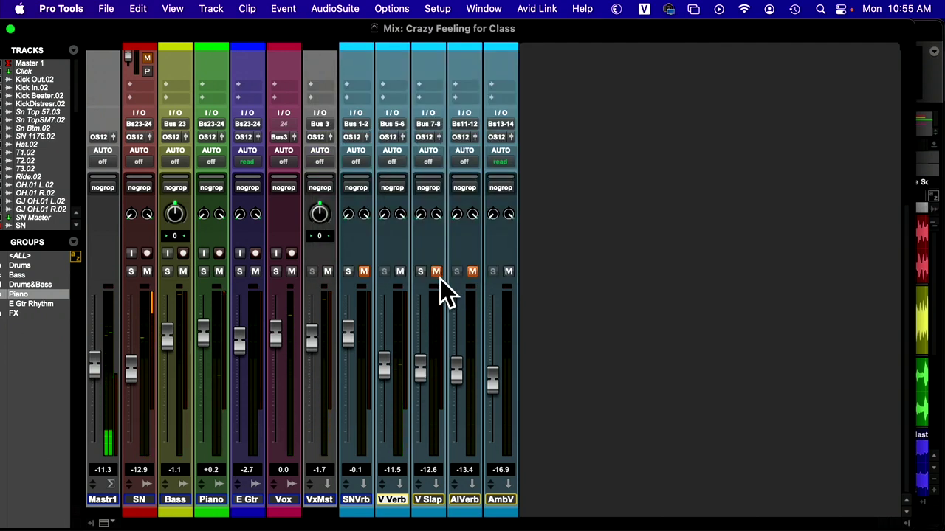
- Unmute the V Slap return and solo it
{"action": "left_click", "coordinate": [434, 273]}
{"action": "left_click", "coordinate": [420, 272]}
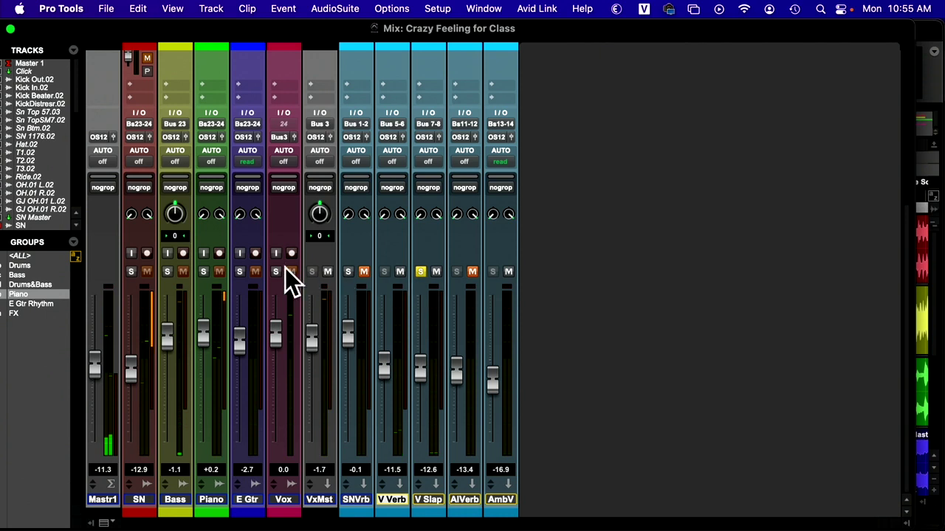
{"action": "scroll", "coordinate": [428, 291], "scroll_direction": "up", "scroll_amount": 5}
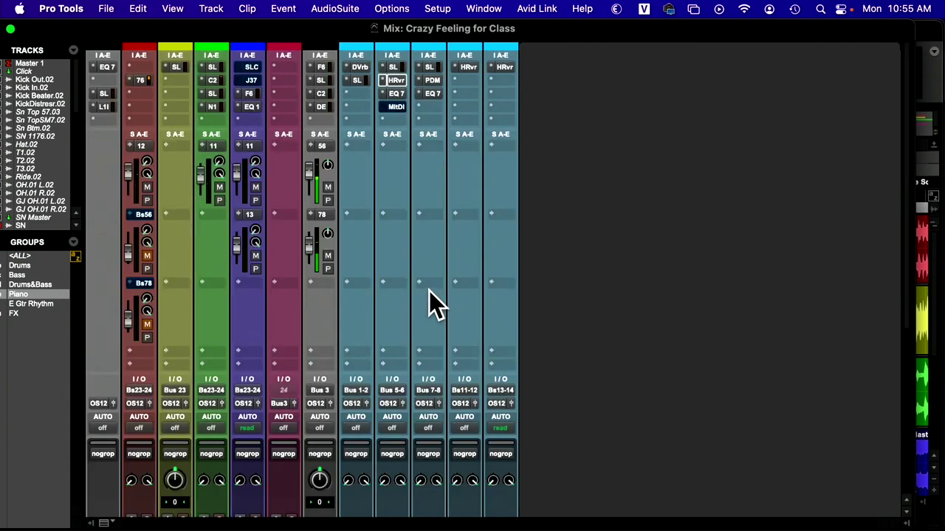
- Check the V Slap return's SSL channel strip, then open its UAD Precision Delay Mod plug-in
{"action": "left_click", "coordinate": [437, 67]}
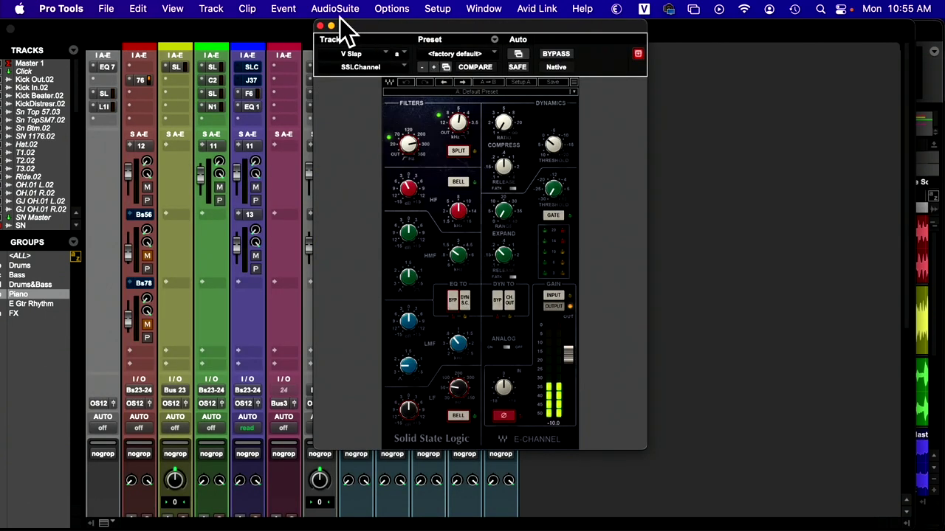
{"action": "left_click", "coordinate": [320, 27]}
{"action": "left_click", "coordinate": [428, 78]}
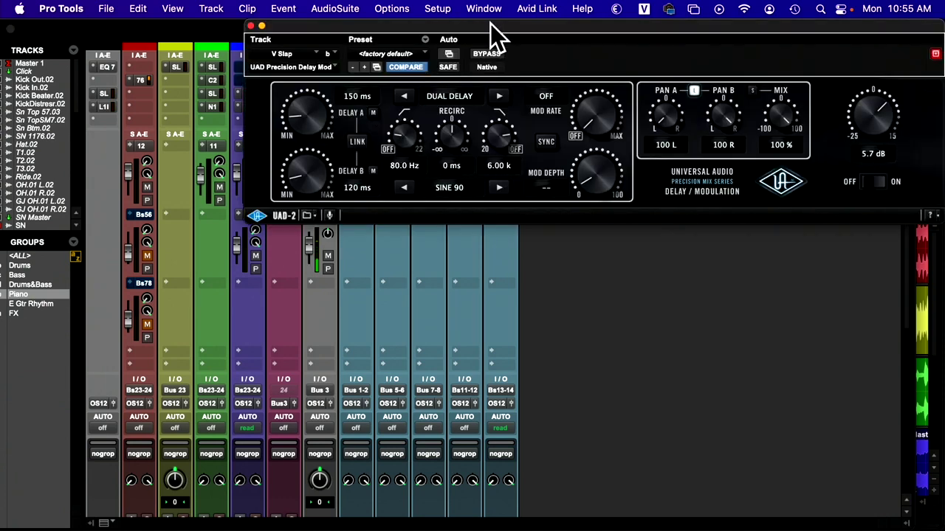
{"action": "left_click_drag", "start_coordinate": [488, 28], "coordinate": [336, 199]}
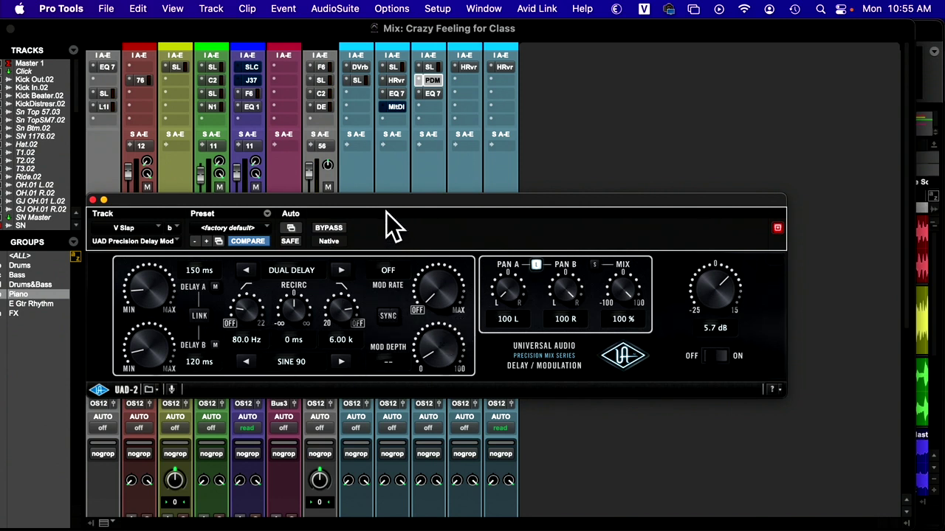
{"action": "left_click_drag", "start_coordinate": [386, 212], "coordinate": [456, 112]}
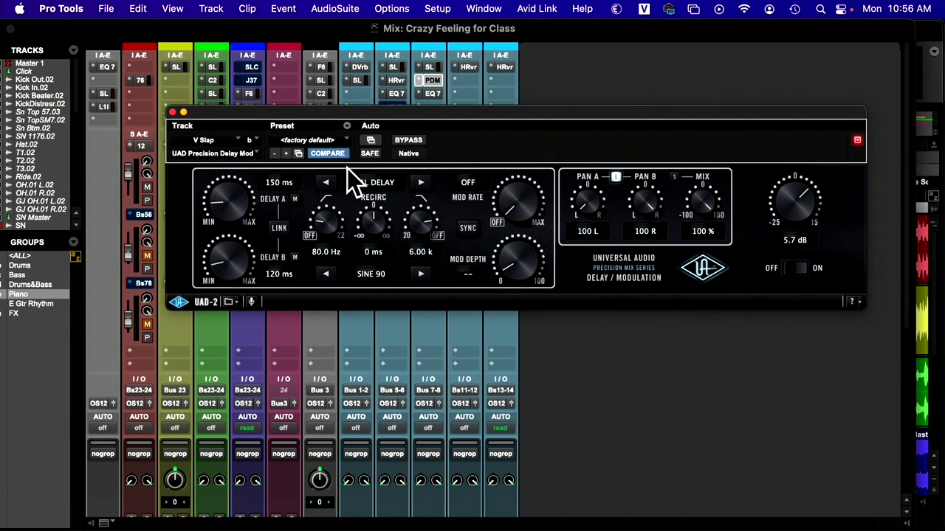
- Audition the V Slap delay modes, raise the V Slap fader to +3.6 dB, and end on Ping Pong mode
{"action": "left_click", "coordinate": [419, 183]}
{"action": "left_click", "coordinate": [419, 183]}
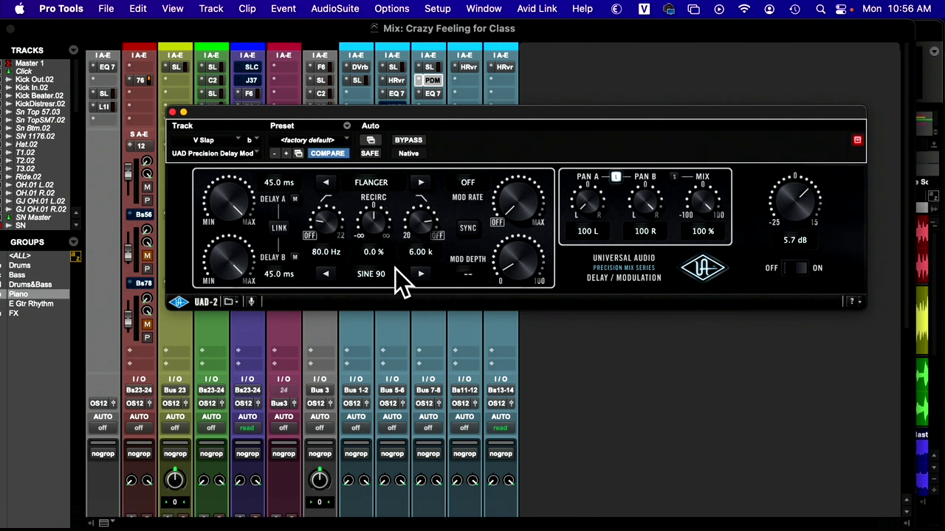
{"action": "scroll", "coordinate": [430, 458], "scroll_direction": "down", "scroll_amount": 5}
{"action": "left_click_drag", "start_coordinate": [420, 364], "coordinate": [412, 320]}
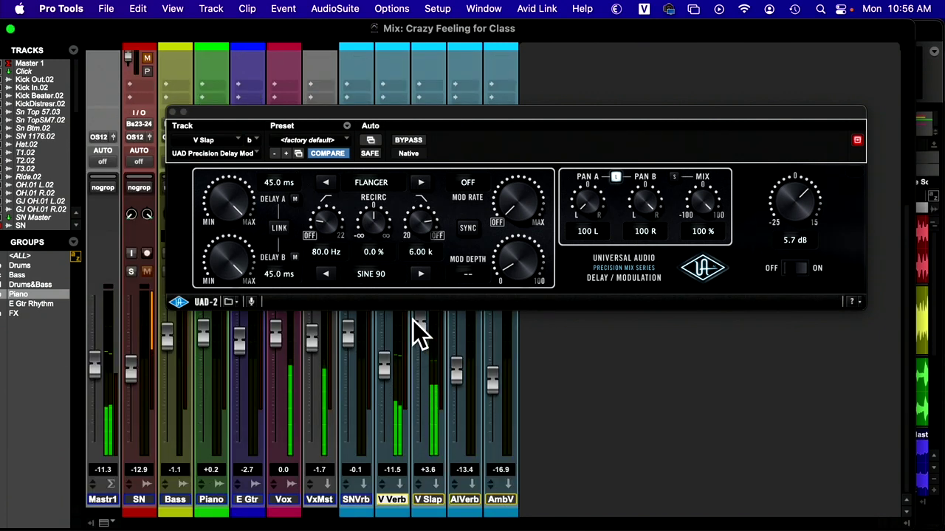
{"action": "left_click", "coordinate": [422, 182]}
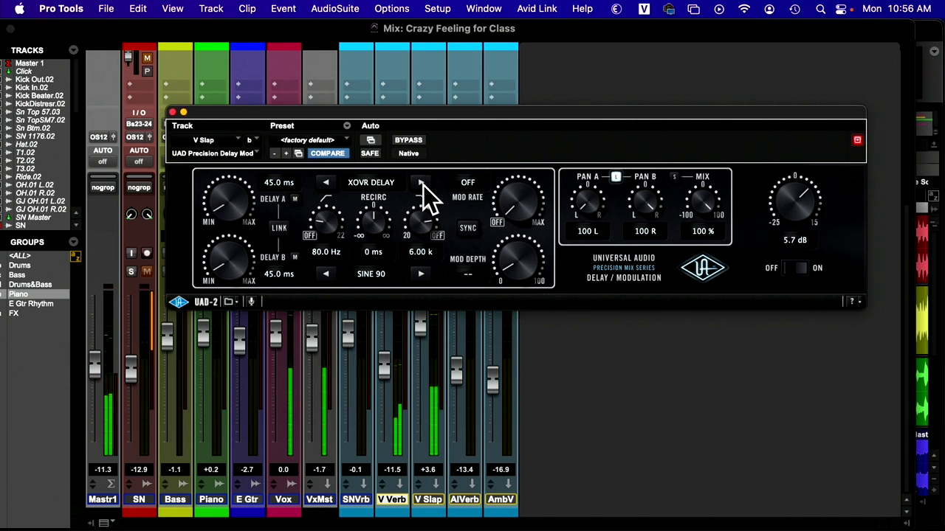
{"action": "left_click", "coordinate": [422, 183]}
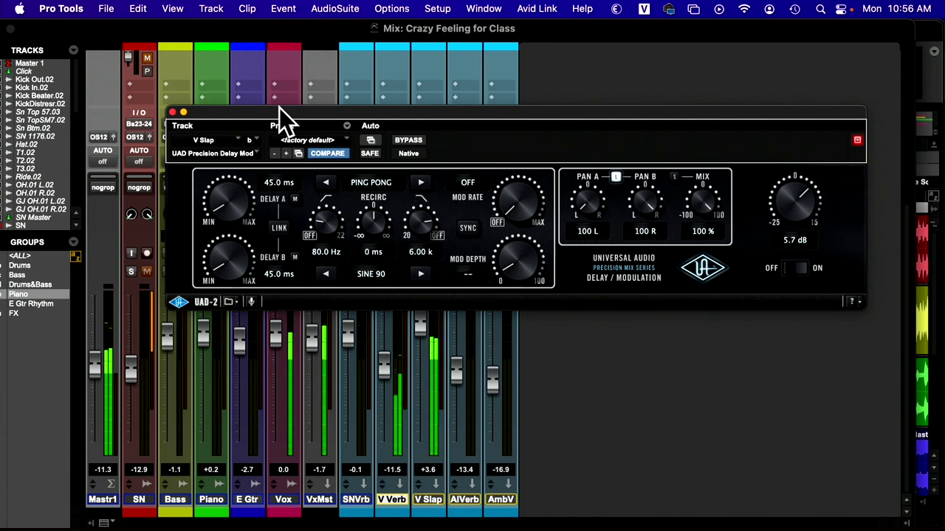
- Lower the V Slap fader to -9.4 dB in the full mix and close the delay plug-in
{"action": "left_click_drag", "start_coordinate": [279, 108], "coordinate": [392, 25]}
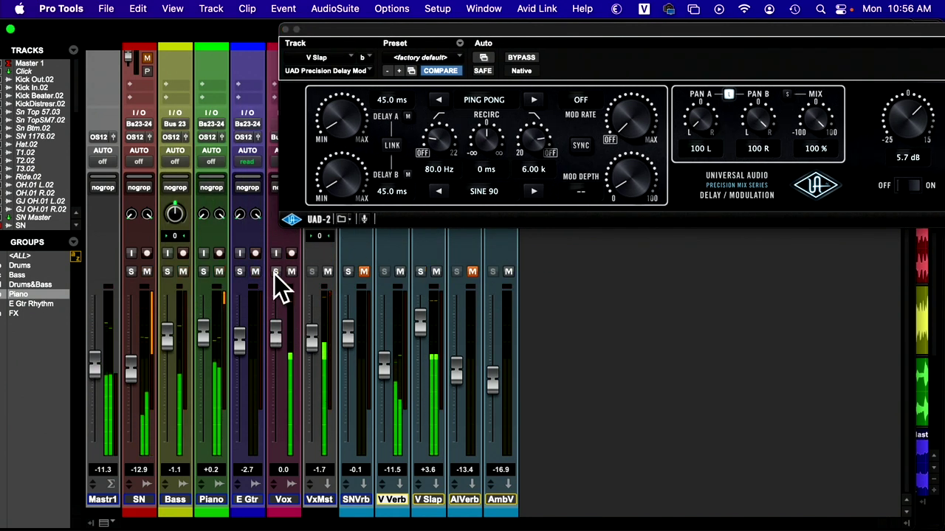
{"action": "left_click_drag", "start_coordinate": [418, 322], "coordinate": [424, 362]}
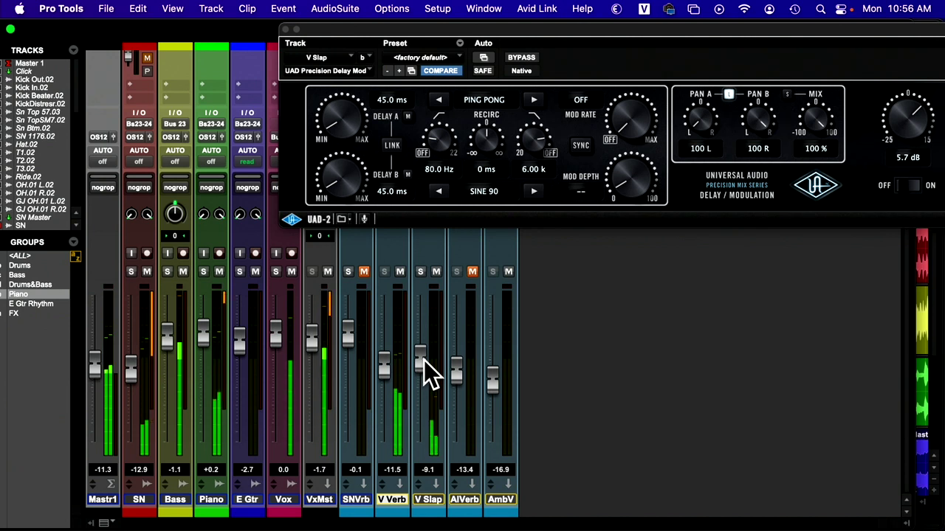
{"action": "left_click_drag", "start_coordinate": [424, 361], "coordinate": [431, 363]}
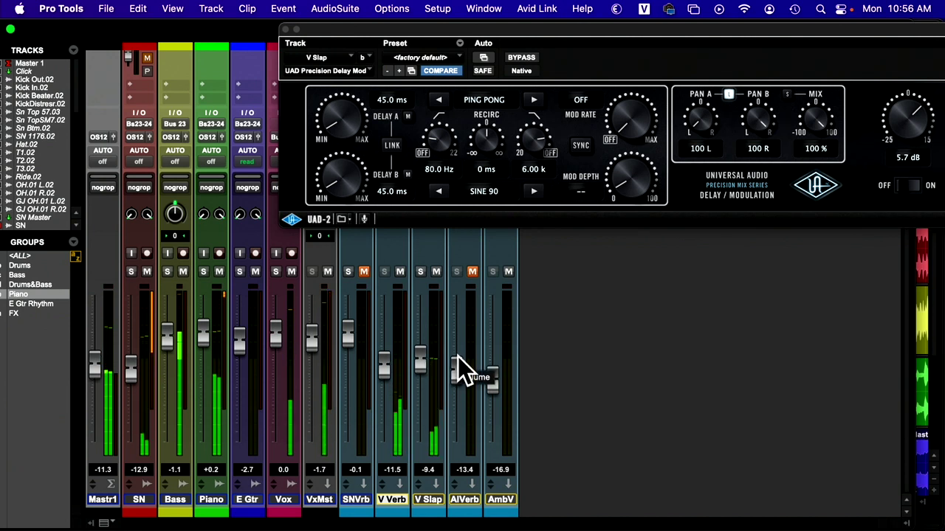
{"action": "scroll", "coordinate": [459, 365], "scroll_direction": "up", "scroll_amount": 5}
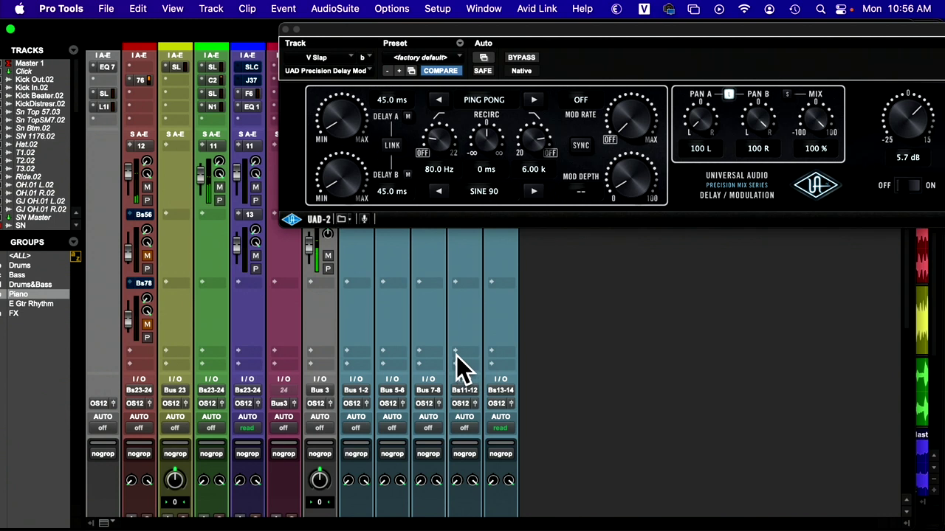
{"action": "left_click", "coordinate": [285, 31]}
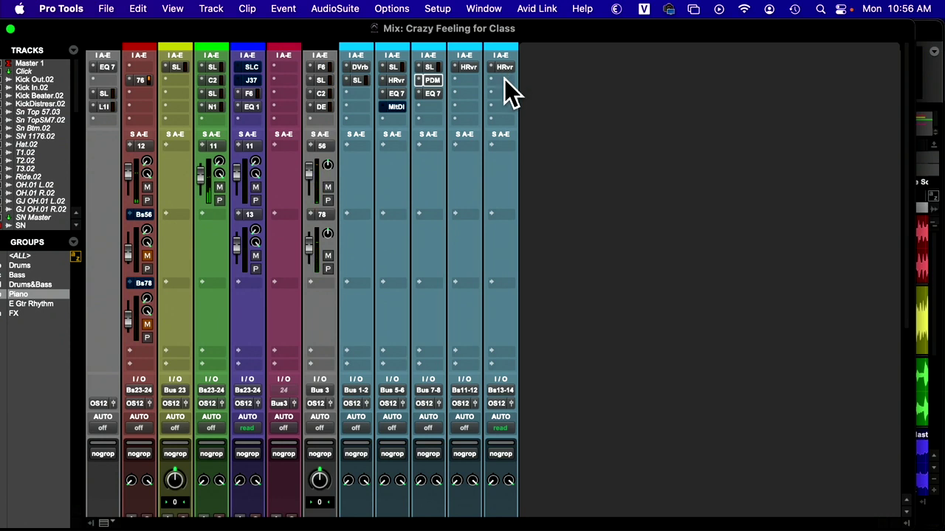
- Solo Vox and V Verb, and open the EQ3 7-Band on the V Verb return
{"action": "scroll", "coordinate": [493, 133], "scroll_direction": "down", "scroll_amount": 5}
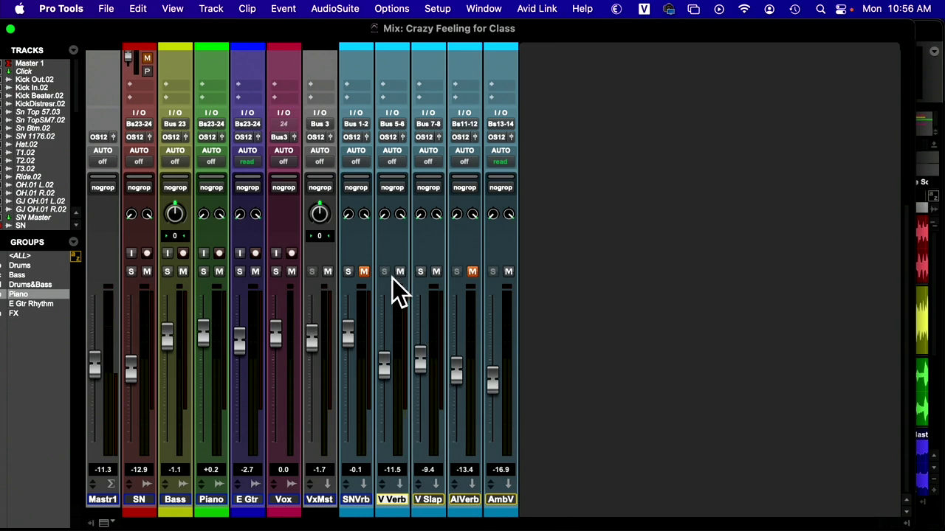
{"action": "left_click", "coordinate": [275, 271]}
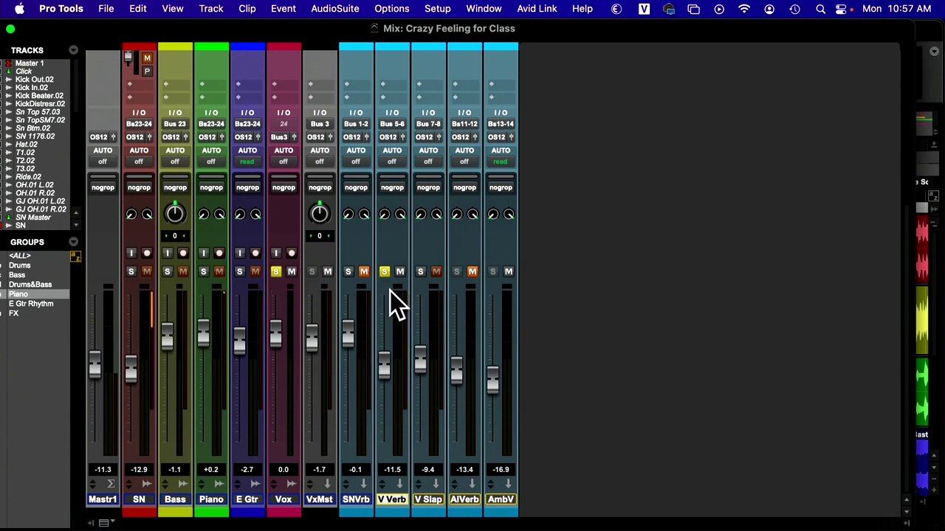
{"action": "scroll", "coordinate": [390, 290], "scroll_direction": "up", "scroll_amount": 5}
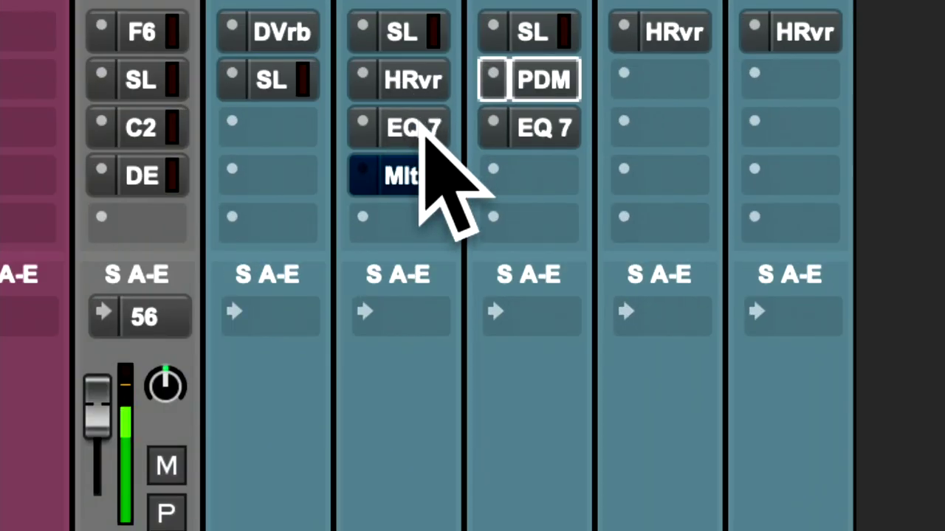
{"action": "left_click", "coordinate": [422, 135]}
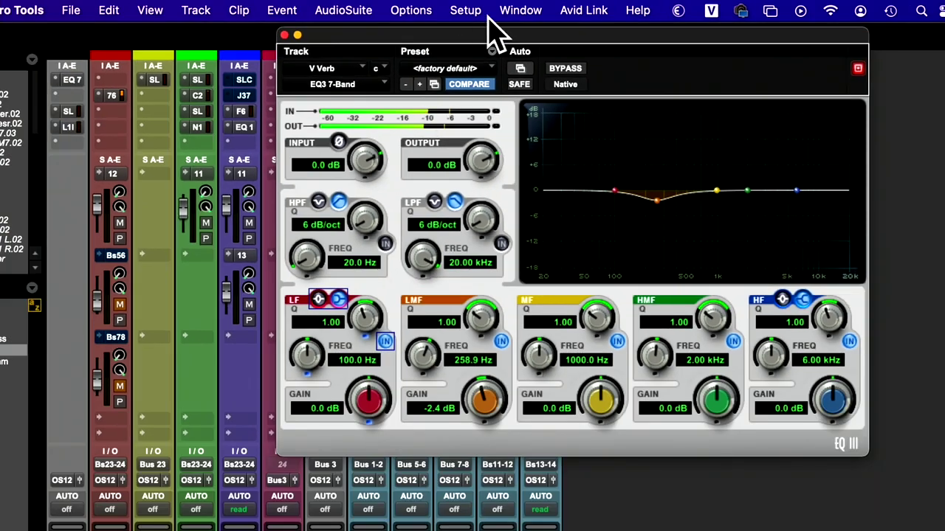
{"action": "left_click_drag", "start_coordinate": [489, 31], "coordinate": [314, 44]}
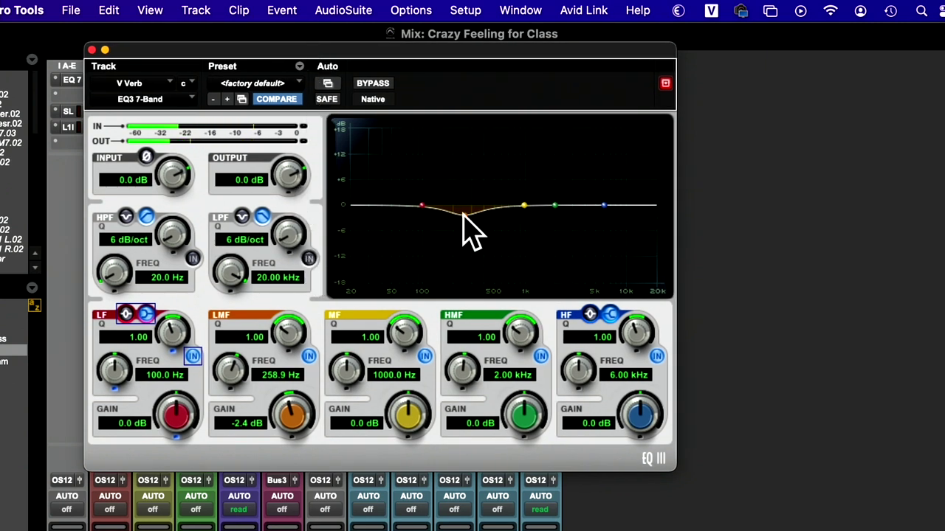
- Set the EQ's low-mid band to -8.1 dB at 212.3 Hz and enable a 24 dB/oct high-pass filter at 1.54 kHz
{"action": "left_click_drag", "start_coordinate": [463, 214], "coordinate": [455, 239]}
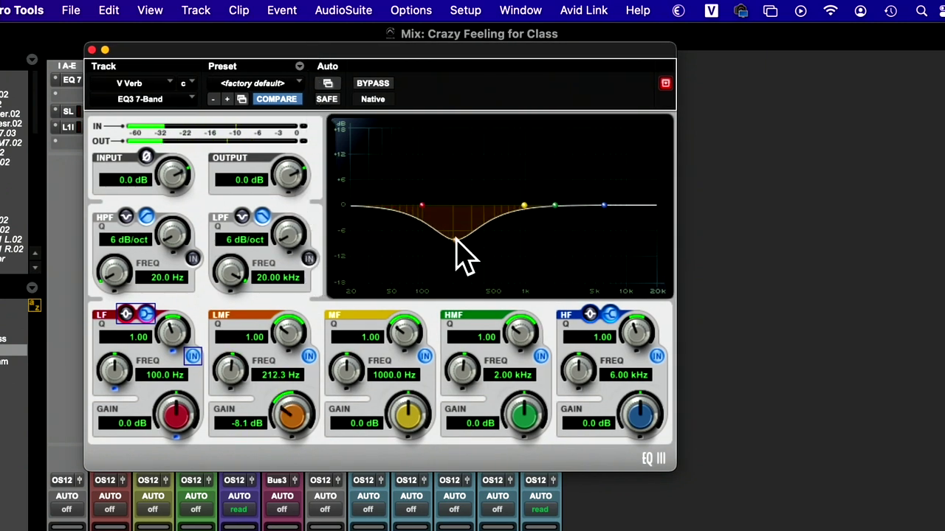
{"action": "left_click", "coordinate": [195, 255]}
{"action": "left_click_drag", "start_coordinate": [174, 235], "coordinate": [153, 15]}
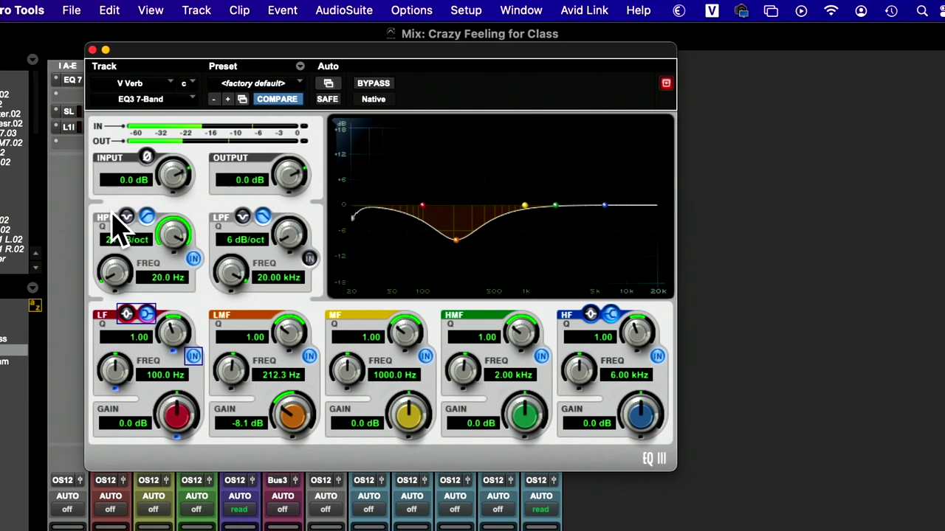
{"action": "left_click_drag", "start_coordinate": [118, 276], "coordinate": [148, 70]}
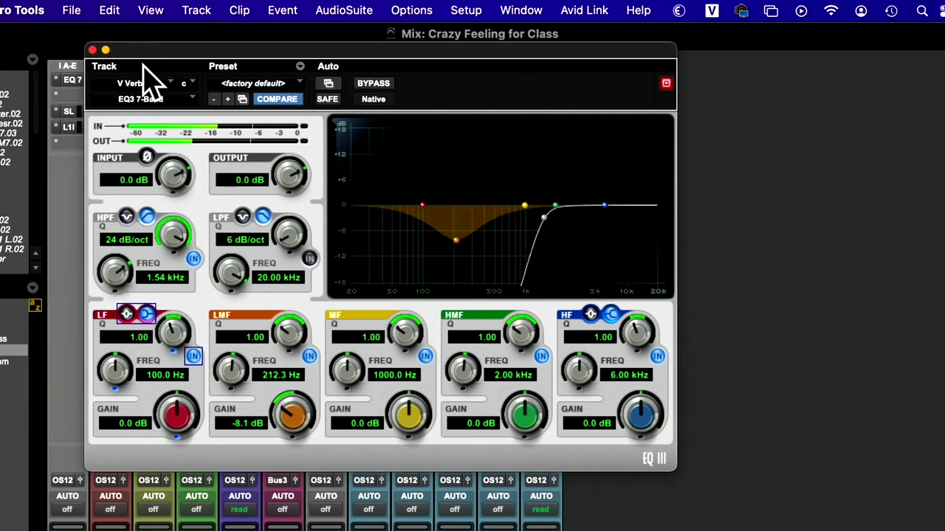
- Enable a 24 dB/oct low-pass filter at 5.57 kHz and lower the high-pass frequency to 319.5 Hz
{"action": "left_click", "coordinate": [308, 259]}
{"action": "left_click_drag", "start_coordinate": [291, 235], "coordinate": [312, 76]}
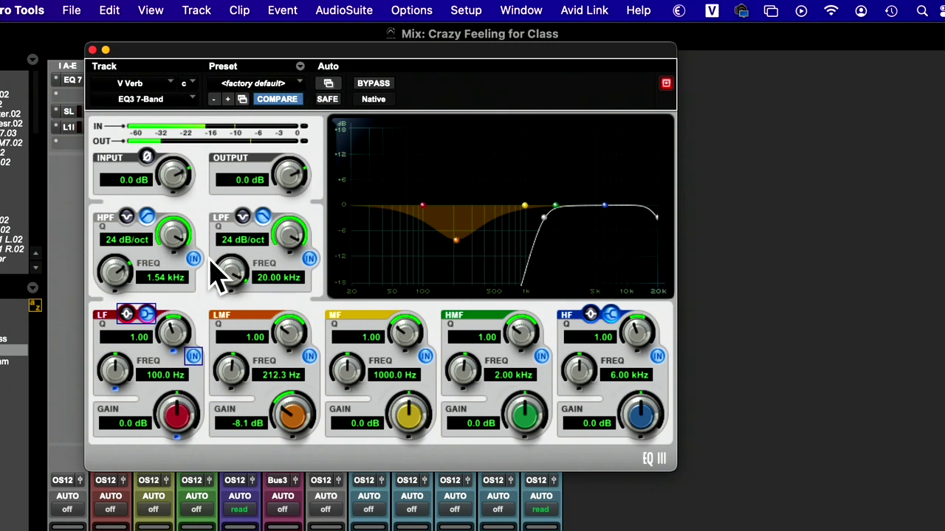
{"action": "left_click_drag", "start_coordinate": [229, 276], "coordinate": [248, 327]}
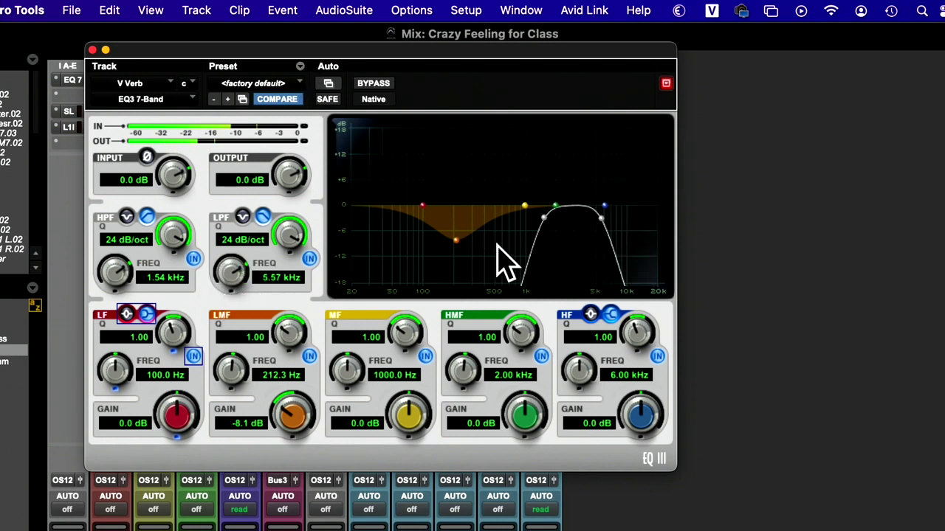
{"action": "left_click_drag", "start_coordinate": [169, 271], "coordinate": [129, 332]}
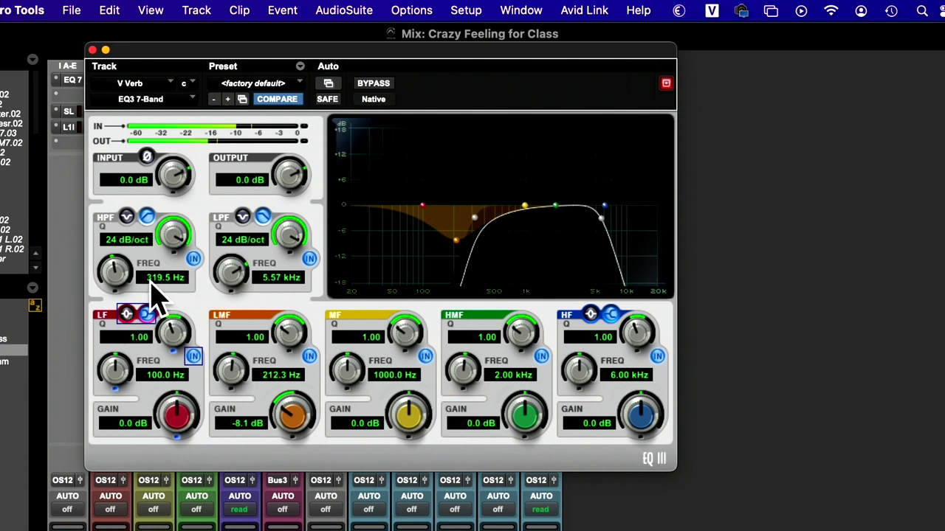
- Switch off the MF and LMF bands and set the high-pass filter frequency to 539.7 Hz
{"action": "left_click", "coordinate": [425, 356]}
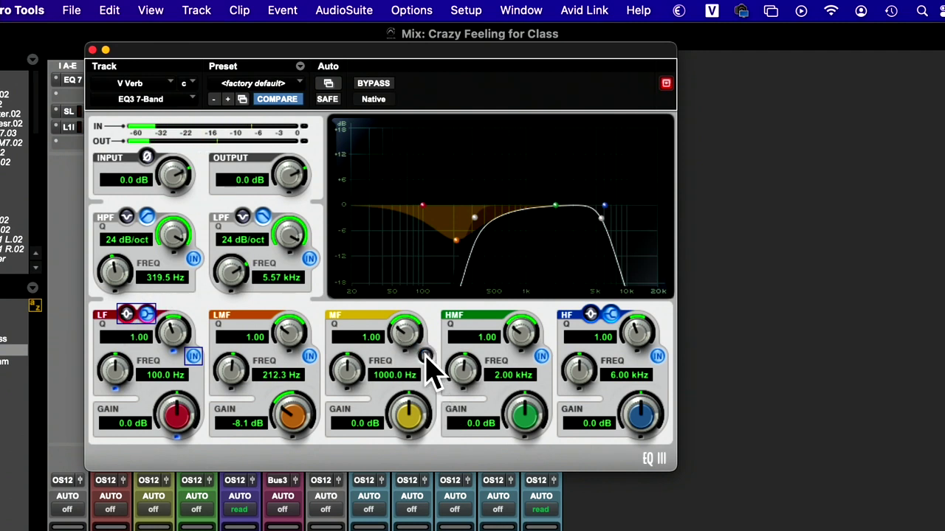
{"action": "left_click", "coordinate": [309, 357]}
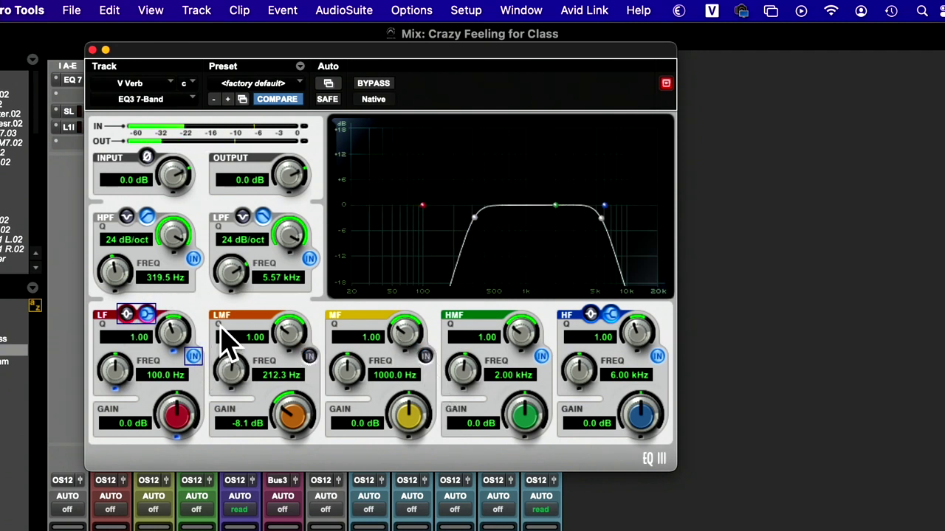
{"action": "left_click_drag", "start_coordinate": [118, 266], "coordinate": [122, 254]}
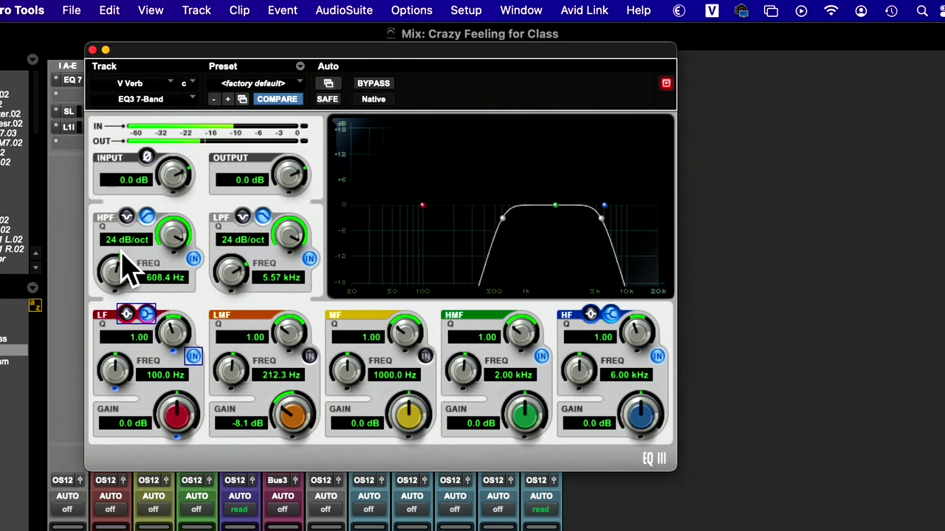
{"action": "mouse_move", "coordinate": [121, 270]}
{"action": "left_mouse_down"}
{"action": "mouse_move", "coordinate": [131, 268]}
{"action": "mouse_move", "coordinate": [121, 270]}
{"action": "left_mouse_up"}
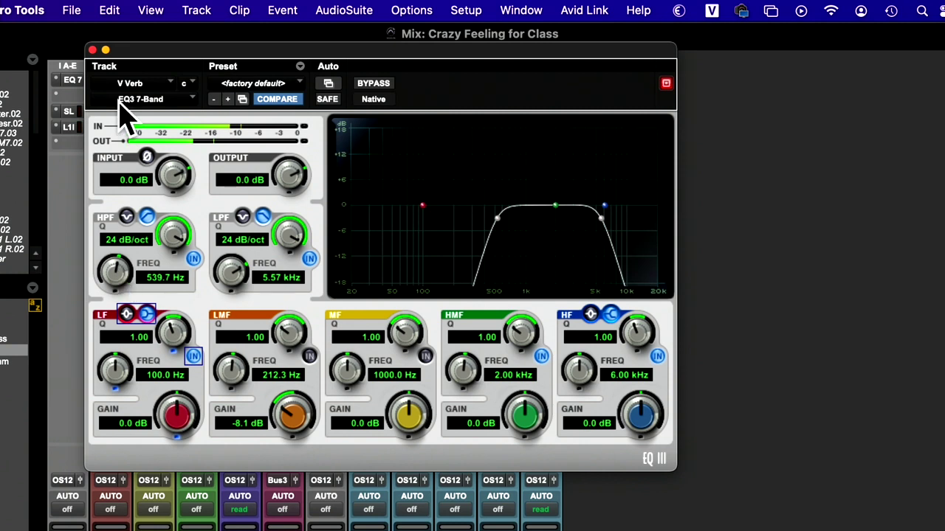
- Close the V Verb EQ, clear the Vox and V Verb solos, and raise the V Verb fader to -8.4 dB
{"action": "left_click", "coordinate": [93, 51]}
{"action": "scroll", "coordinate": [390, 238], "scroll_direction": "down", "scroll_amount": 5}
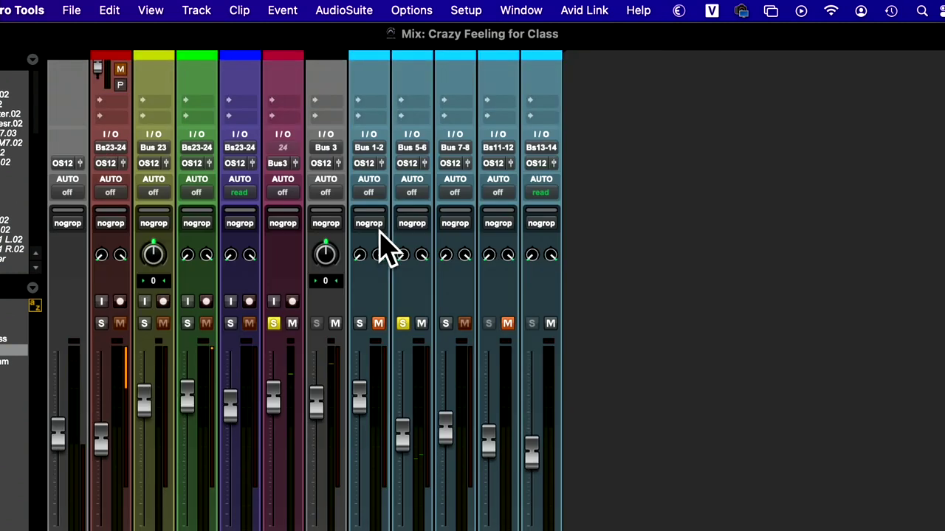
{"action": "left_click", "coordinate": [273, 323]}
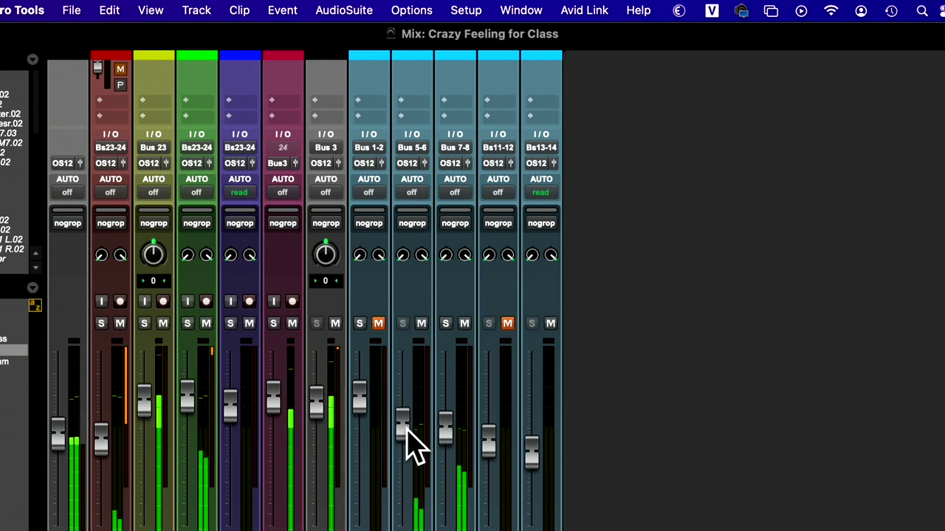
{"action": "scroll", "coordinate": [448, 415], "scroll_direction": "up", "scroll_amount": 5}
{"action": "scroll", "coordinate": [443, 415], "scroll_direction": "down", "scroll_amount": 5}
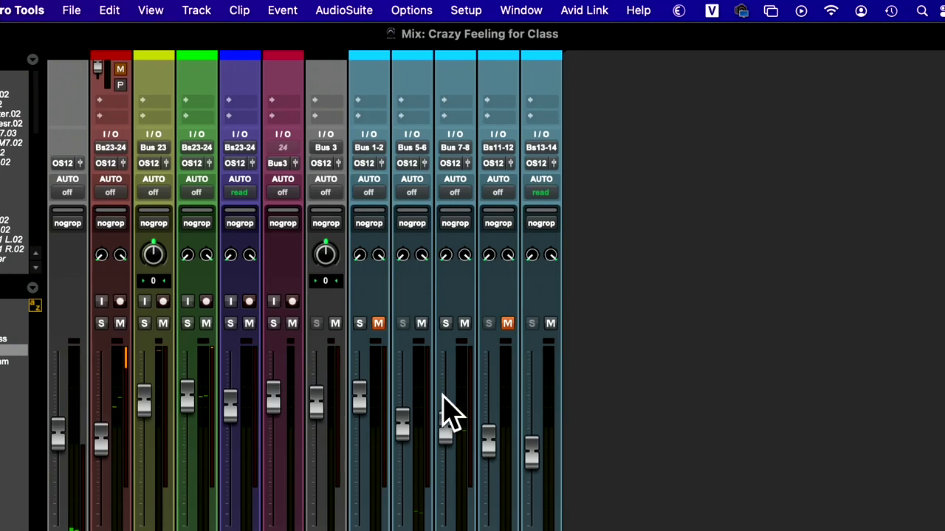
{"action": "scroll", "coordinate": [472, 399], "scroll_direction": "up", "scroll_amount": 5}
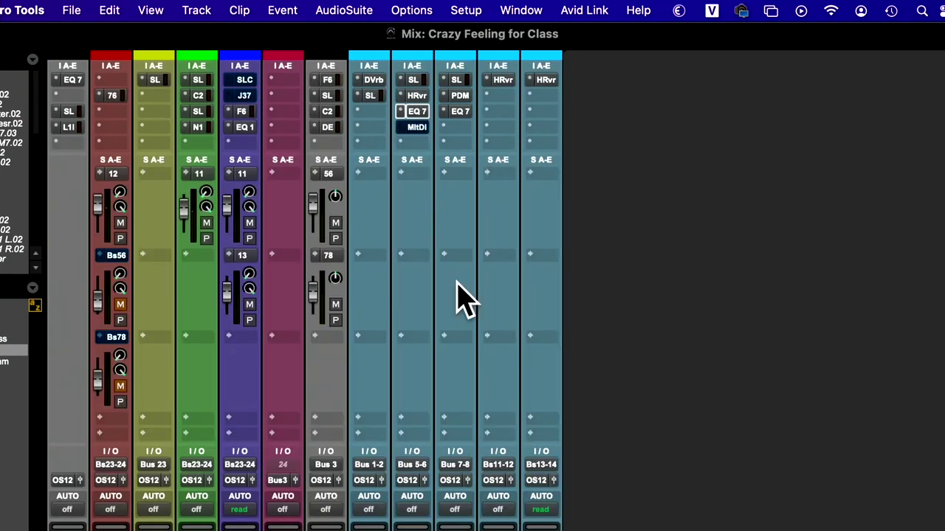
- Open the V Slap return's EQ3 7-Band and reset it to the factory default preset
{"action": "left_click", "coordinate": [457, 111]}
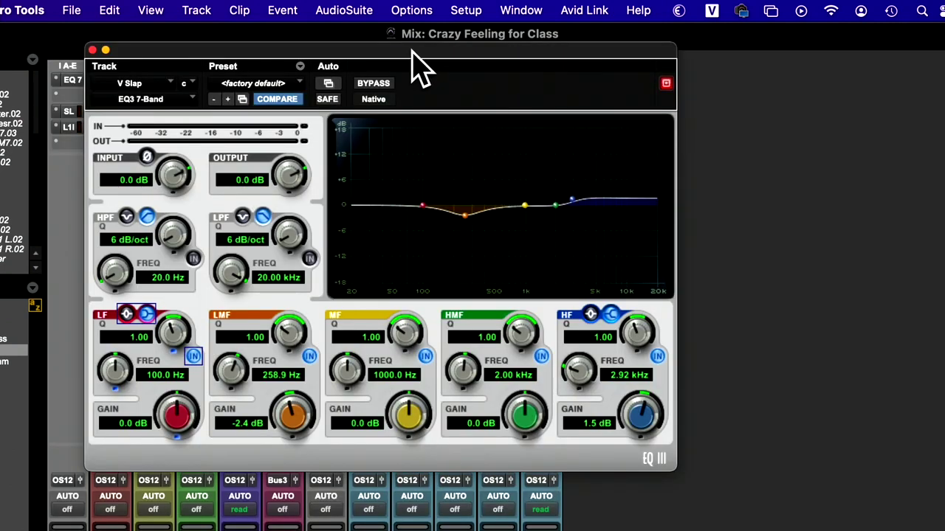
{"action": "left_click", "coordinate": [267, 83]}
{"action": "left_click", "coordinate": [272, 84]}
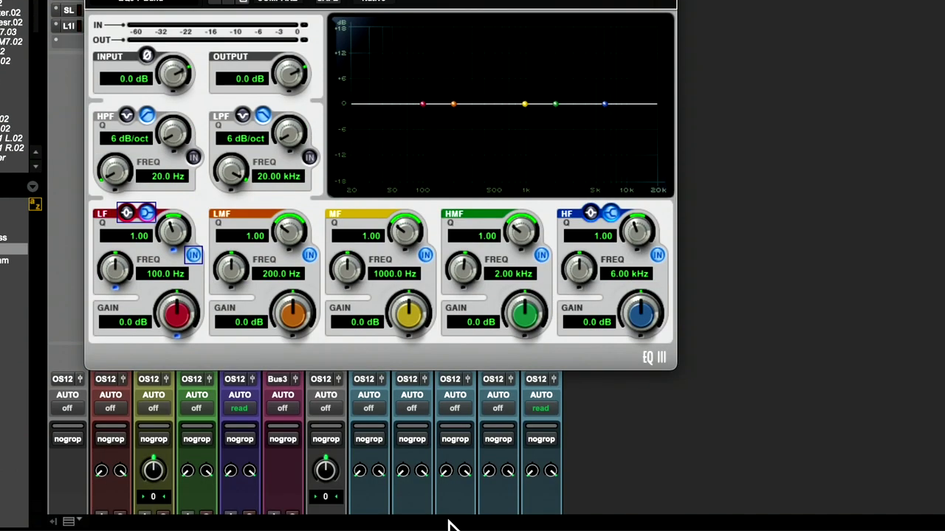
{"action": "scroll", "coordinate": [448, 521], "scroll_direction": "down", "scroll_amount": 5}
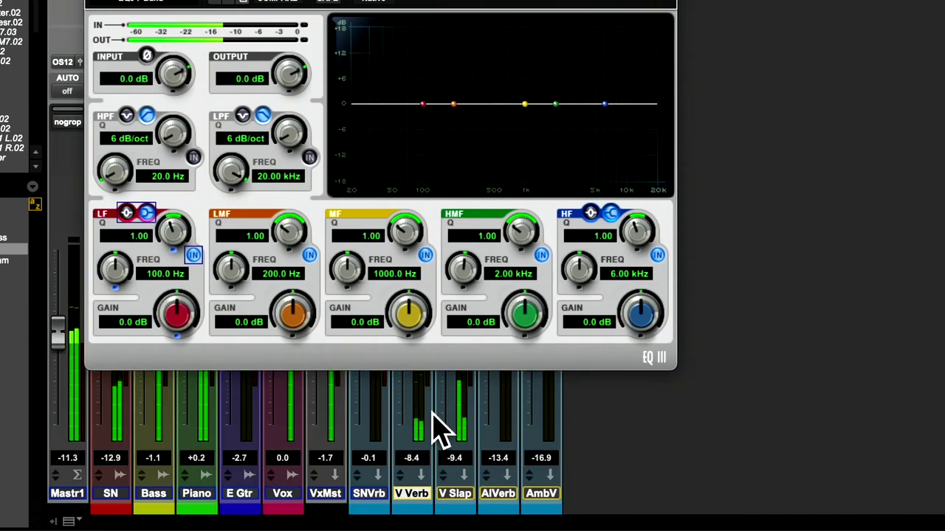
- Raise the V Slap return's fader to about +0.4 dB
{"action": "scroll", "coordinate": [446, 472], "scroll_direction": "up", "scroll_amount": 5}
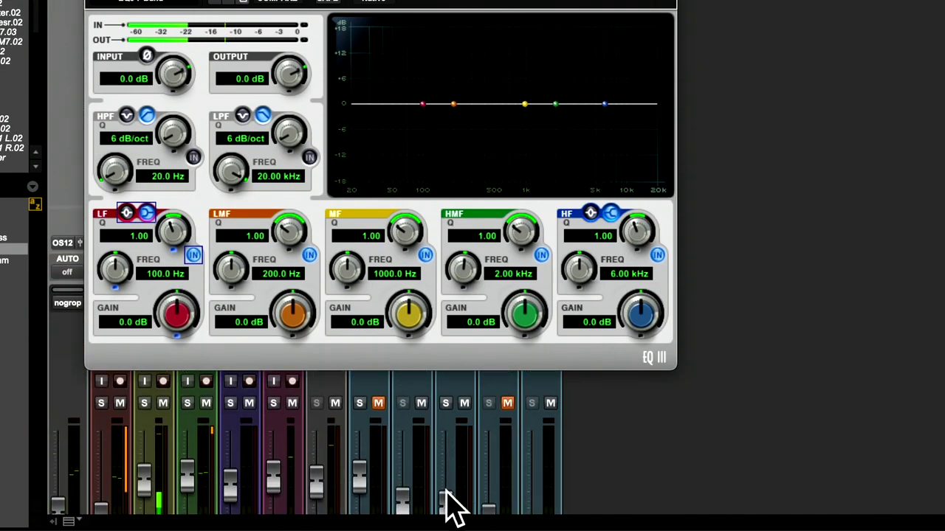
{"action": "left_click_drag", "start_coordinate": [444, 492], "coordinate": [448, 468]}
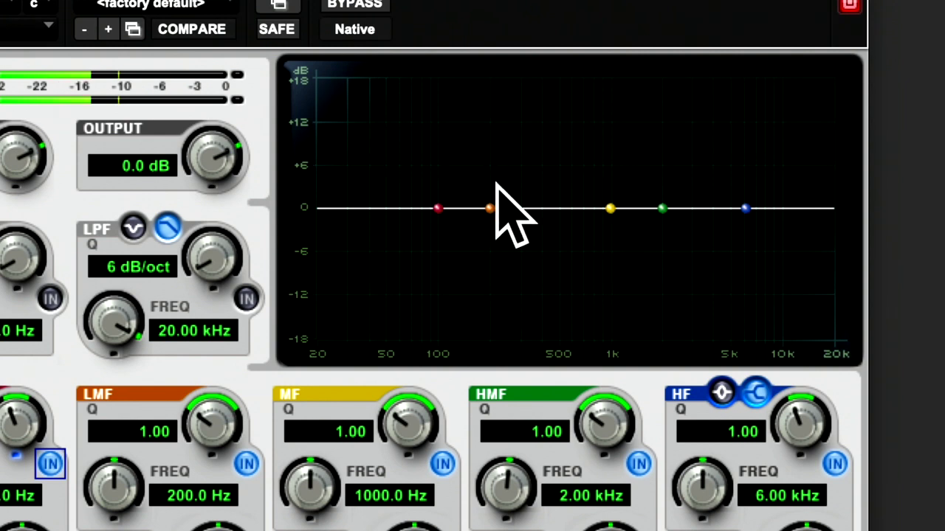
- Enable a 24 dB/oct high-pass filter at 498.4 Hz in the V Slap EQ
{"action": "left_click", "coordinate": [47, 297]}
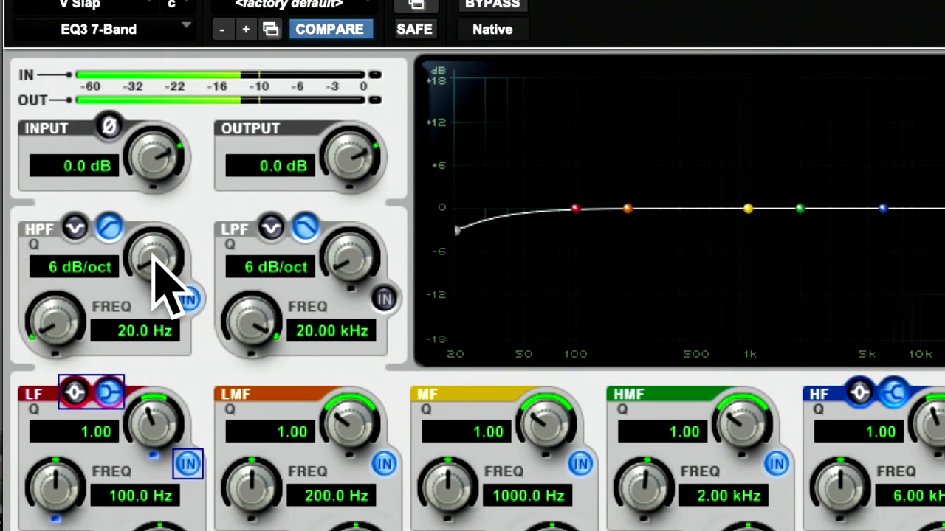
{"action": "left_click_drag", "start_coordinate": [156, 255], "coordinate": [240, 4]}
{"action": "left_click_drag", "start_coordinate": [461, 253], "coordinate": [695, 255]}
- Enable a 24 dB/oct low-pass filter at 2.00 kHz in the V Slap EQ
{"action": "left_click", "coordinate": [384, 322]}
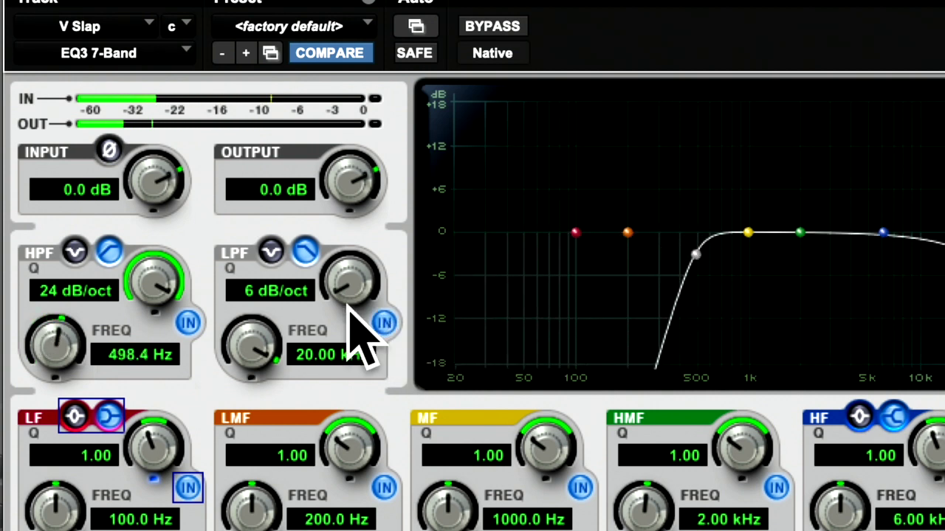
{"action": "left_click_drag", "start_coordinate": [353, 295], "coordinate": [391, 111]}
{"action": "left_click_drag", "start_coordinate": [253, 333], "coordinate": [285, 485]}
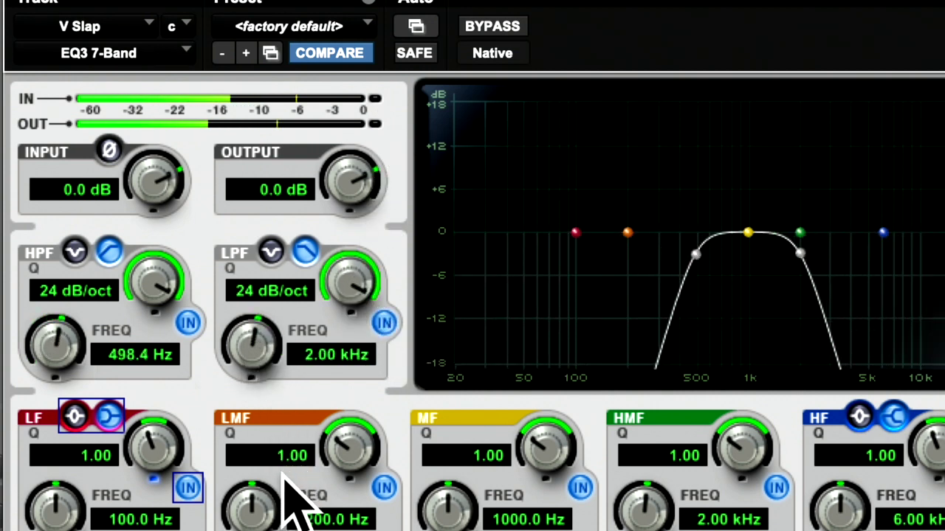
- Shift the V Slap filter band upward, setting the high-pass to 671.3 Hz and the low-pass to 3.35 kHz
{"action": "left_click_drag", "start_coordinate": [803, 255], "coordinate": [849, 254]}
{"action": "left_click_drag", "start_coordinate": [697, 254], "coordinate": [754, 255]}
{"action": "left_click_drag", "start_coordinate": [848, 258], "coordinate": [837, 254]}
{"action": "left_click_drag", "start_coordinate": [733, 256], "coordinate": [717, 253]}
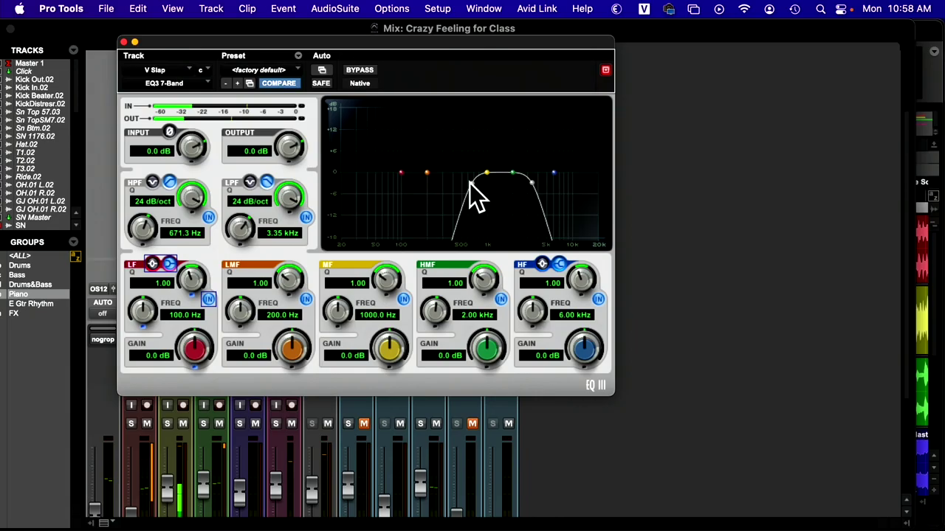
- Close the V Slap EQ and set the V Slap fader to -0.4 dB
{"action": "left_click", "coordinate": [124, 42]}
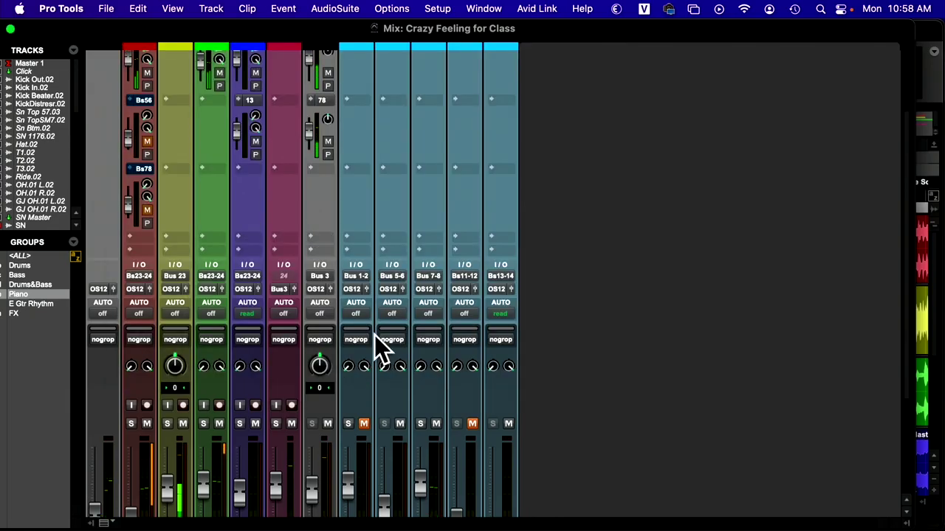
{"action": "scroll", "coordinate": [374, 335], "scroll_direction": "down", "scroll_amount": 5}
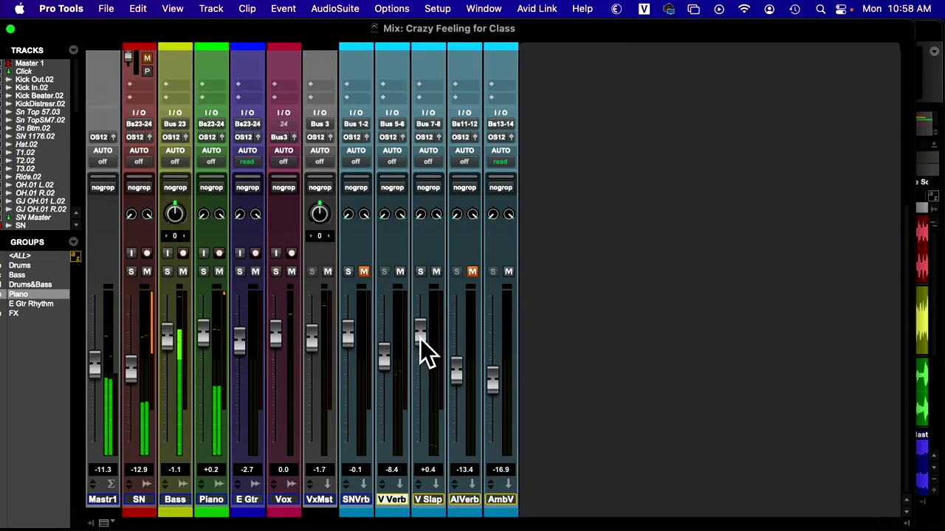
{"action": "left_click_drag", "start_coordinate": [419, 337], "coordinate": [421, 340]}
- Audition the Vox and V Slap tracks in solo, clear the solos, and lower the V Slap fader to -4.6 dB
{"action": "left_click", "coordinate": [277, 272]}
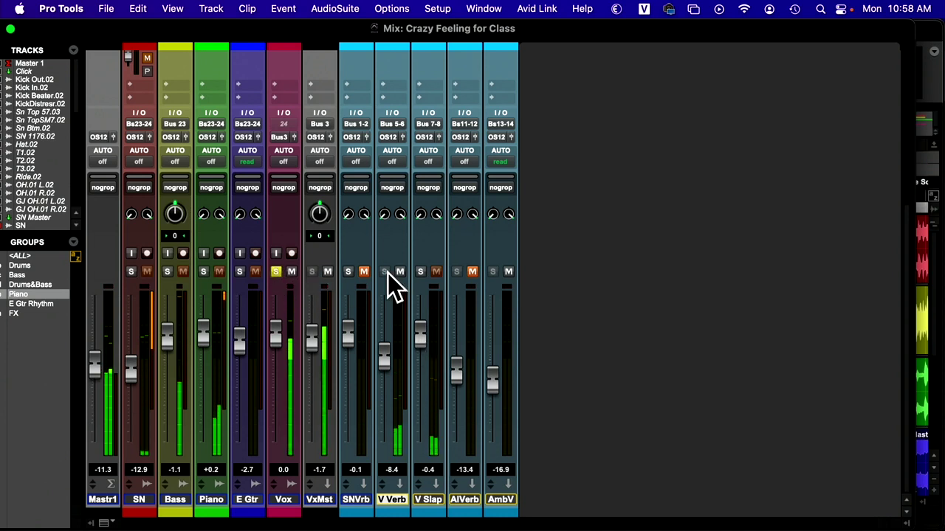
{"action": "left_click", "coordinate": [420, 272]}
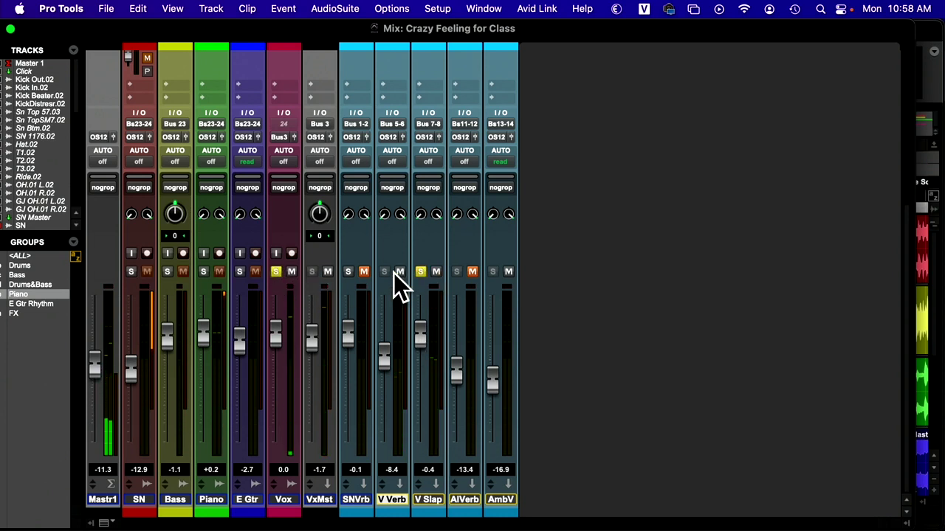
{"action": "left_click", "coordinate": [421, 272], "text": "alt"}
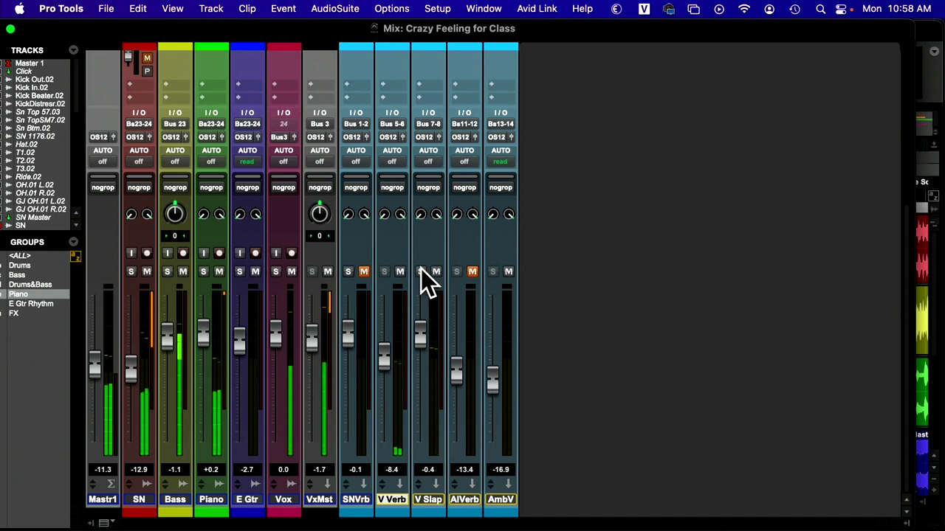
{"action": "left_click_drag", "start_coordinate": [422, 330], "coordinate": [430, 344]}
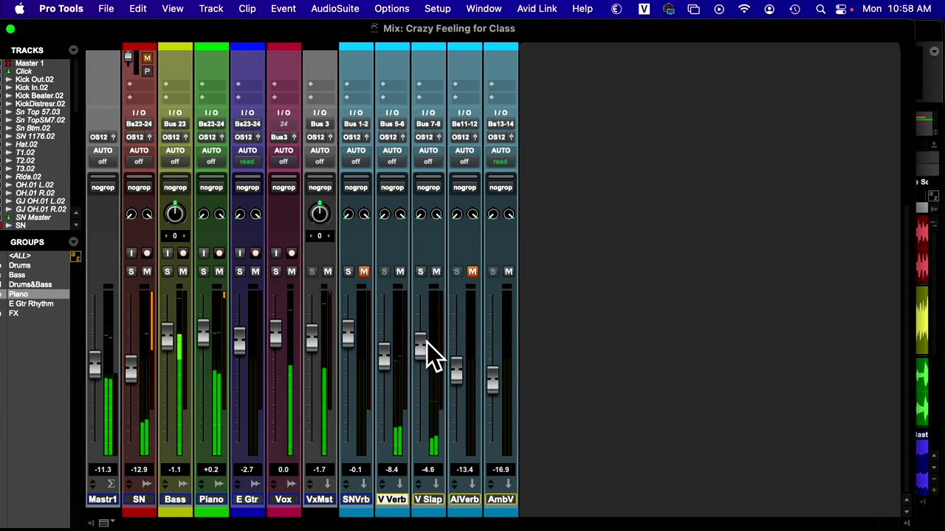